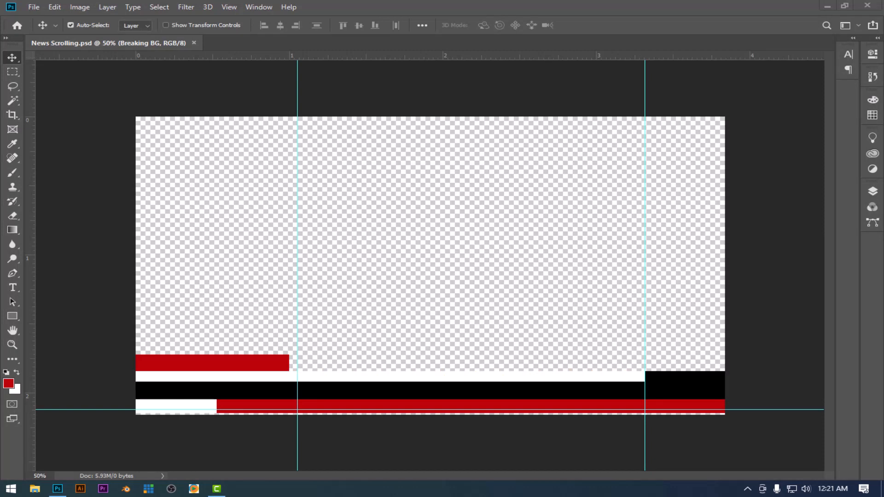
- Save the document as News Scrolling.psd in Downloads, replacing the existing file and keeping Maximize Compatibility enabled
click(29, 6)
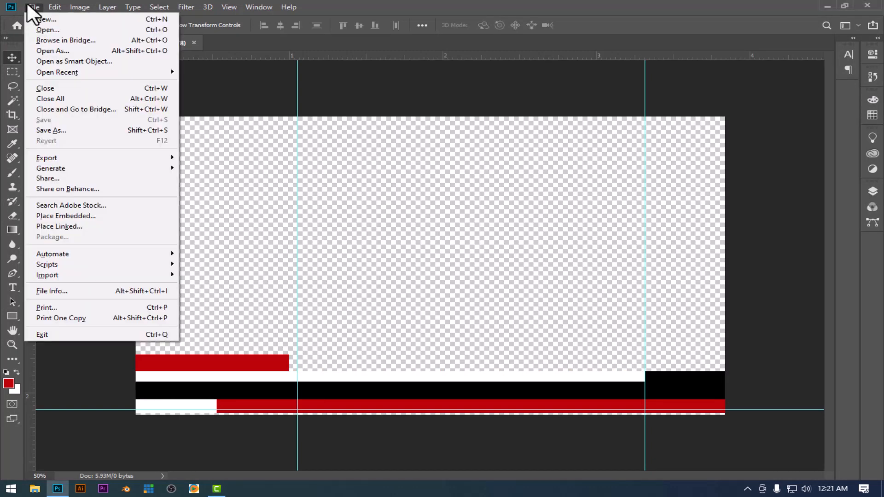
click(54, 130)
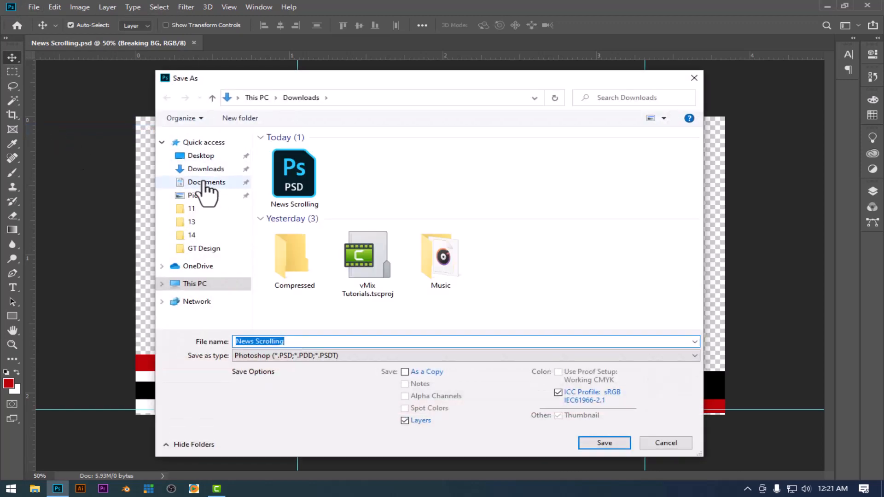
click(202, 171)
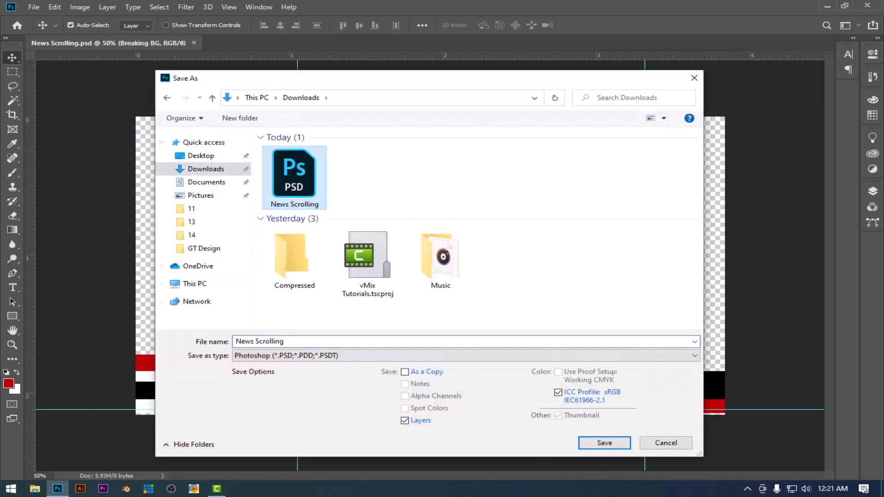
click(603, 443)
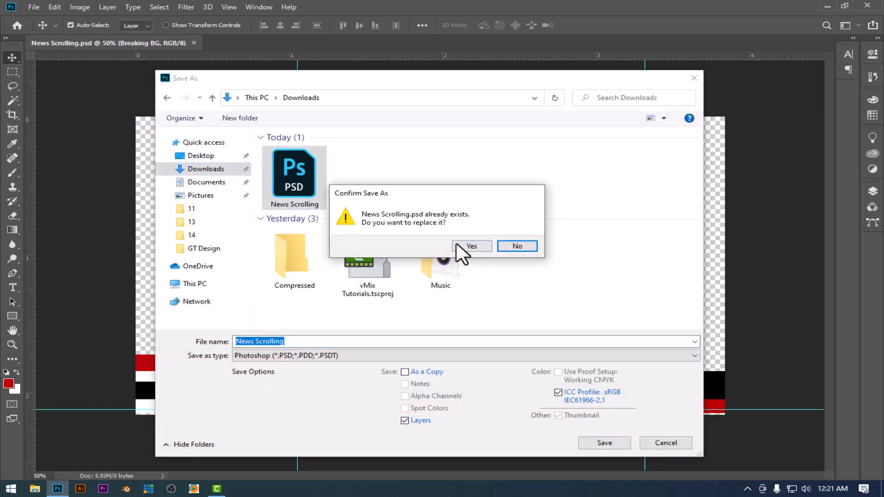
click(474, 244)
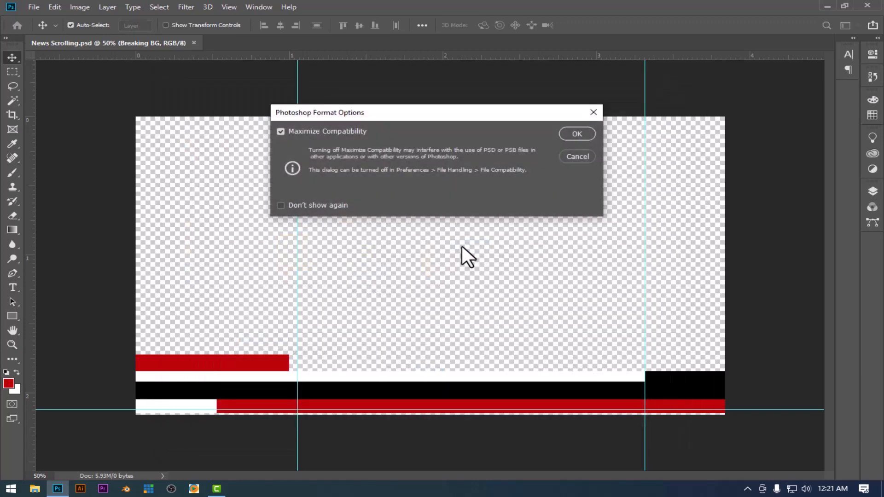
click(573, 134)
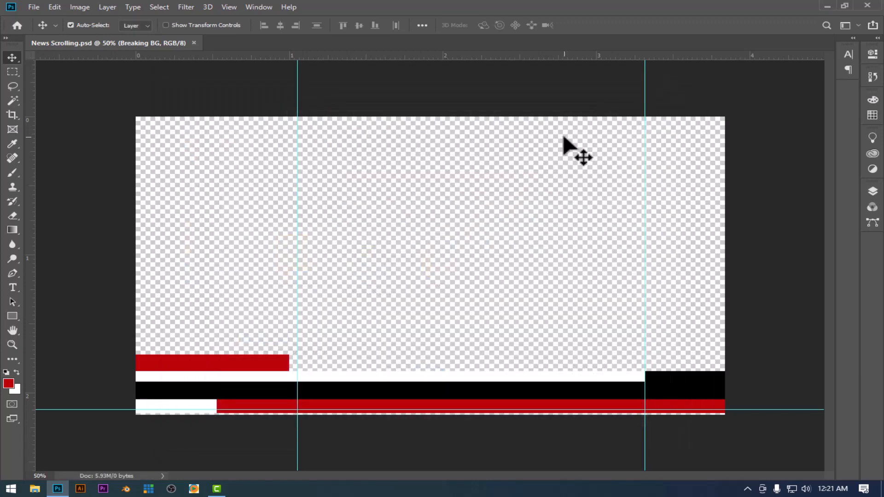
- Close Photoshop and launch vMix GT Title Designer
click(867, 5)
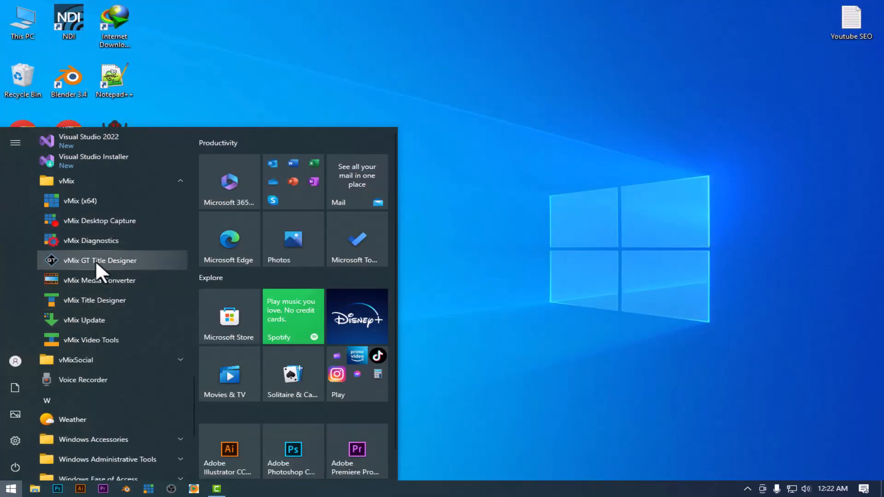
click(95, 261)
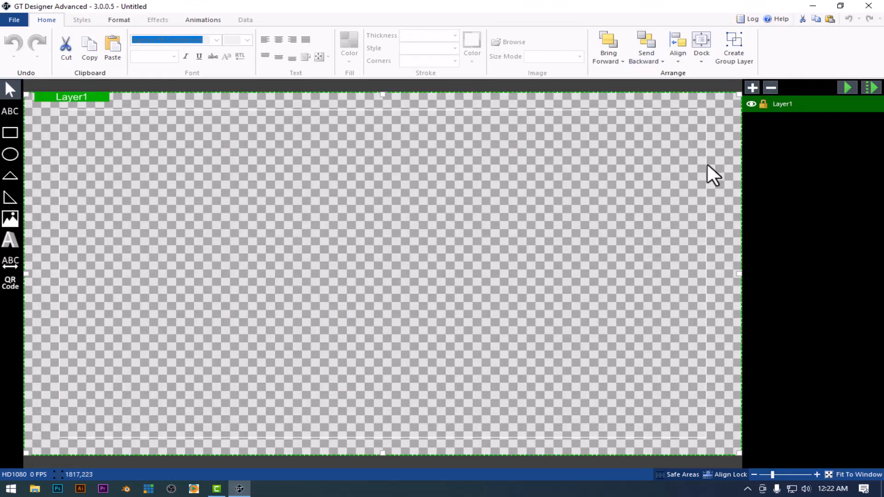
- Create a new document with the HD1080 preset
click(24, 18)
click(48, 38)
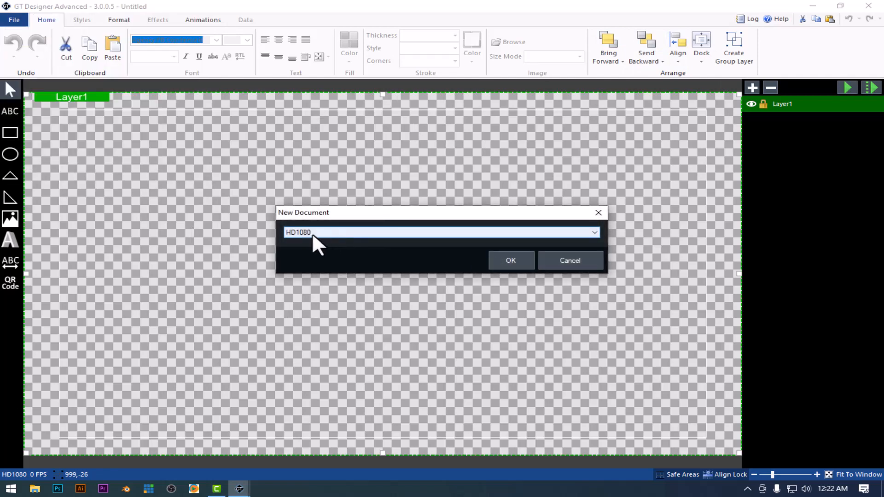
click(510, 260)
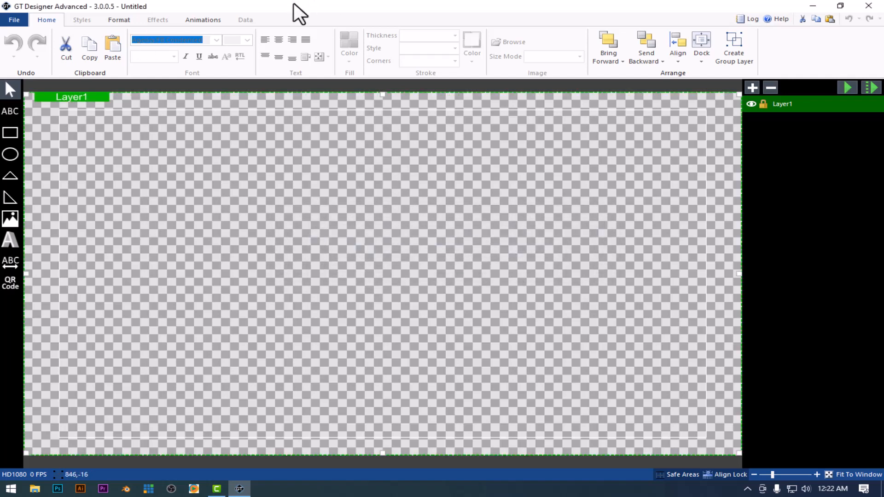
- Import the News Scrolling PSD from the Downloads folder into the document
click(14, 20)
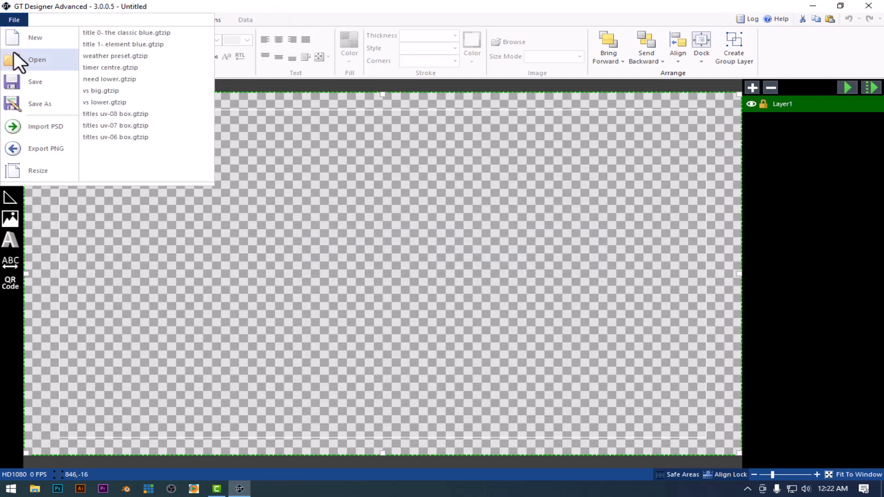
click(33, 126)
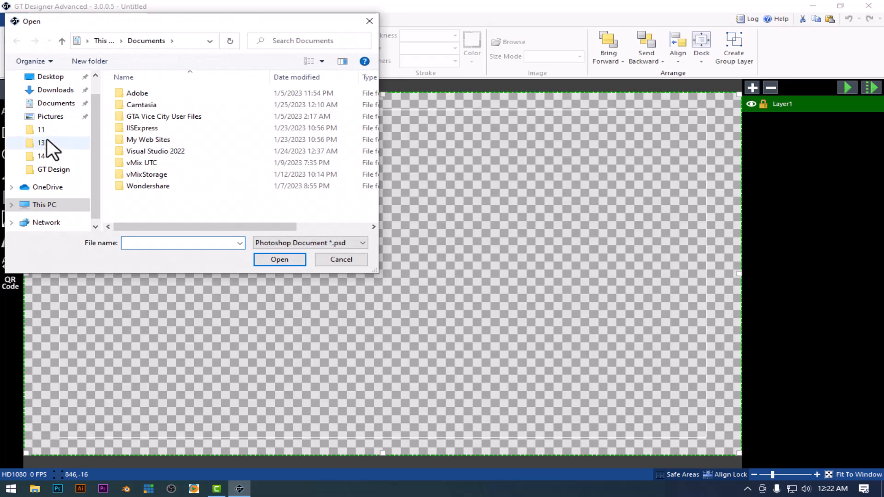
scroll(47, 139, up, 1)
click(51, 112)
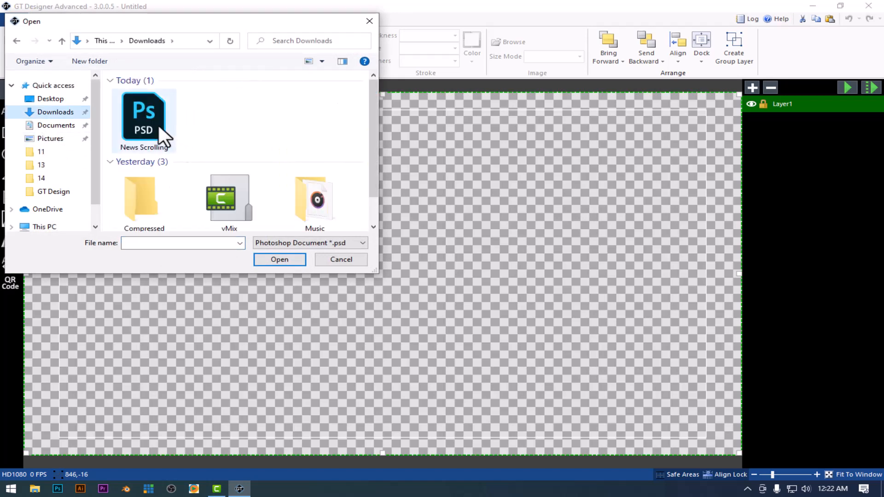
click(140, 119)
click(270, 259)
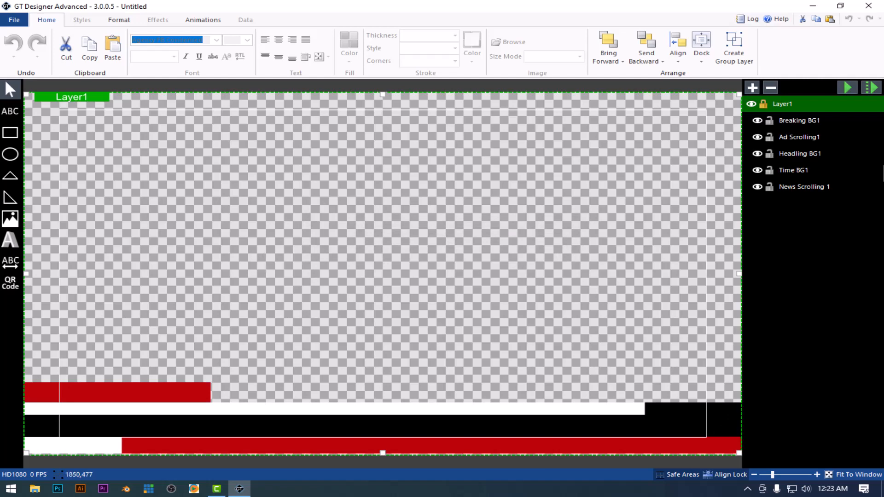
- Remove the trailing 1 from the first three imported layer names, giving Breaking BG, Ad Scrolling and Headling BG
double_click(816, 120)
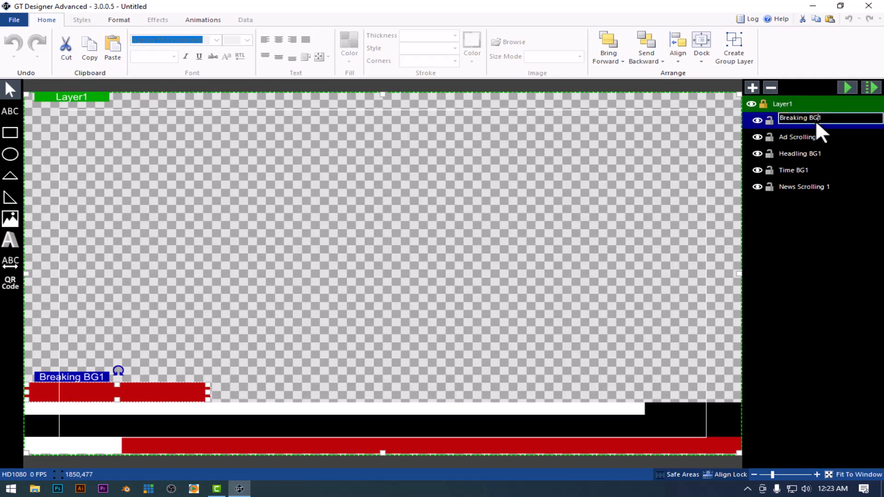
click(827, 118)
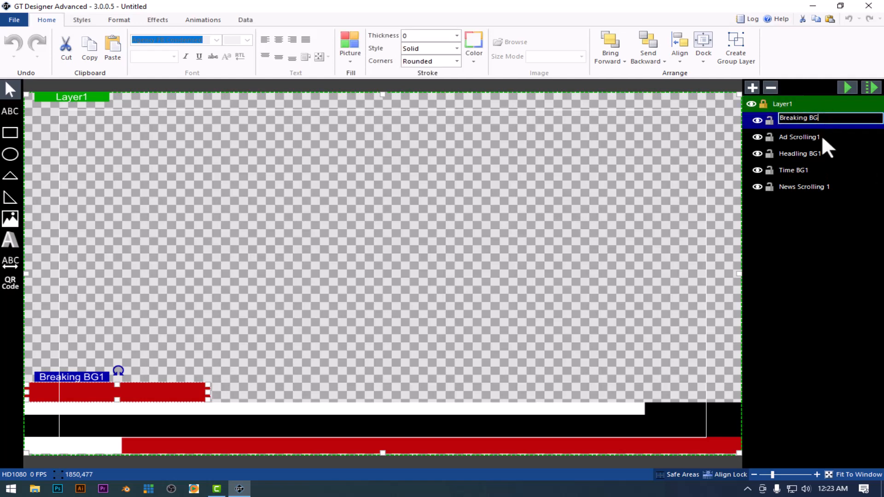
double_click(822, 136)
click(827, 135)
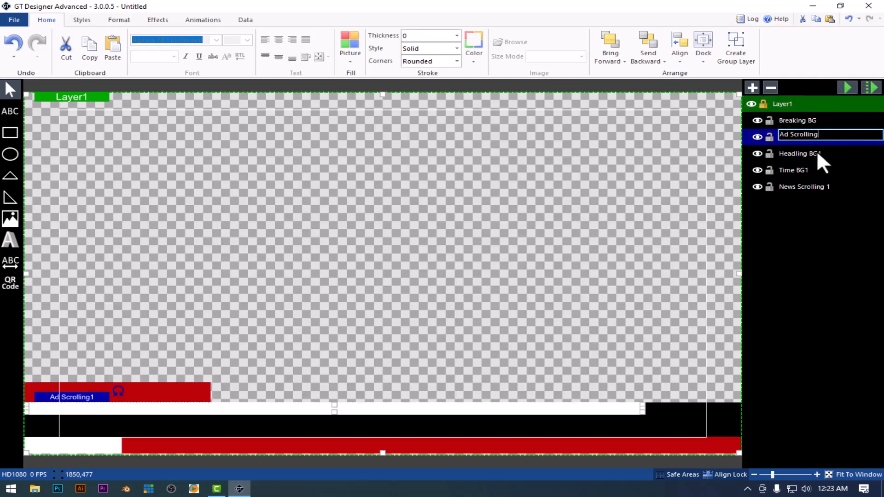
double_click(818, 150)
click(829, 152)
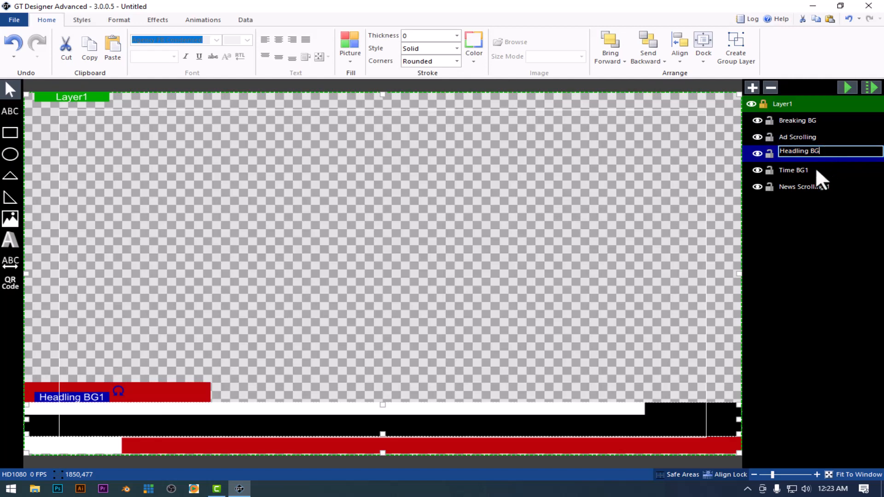
- Rename the last two imported layers as Time BG and News Scrolling
double_click(816, 168)
click(807, 168)
key(BackSpace)
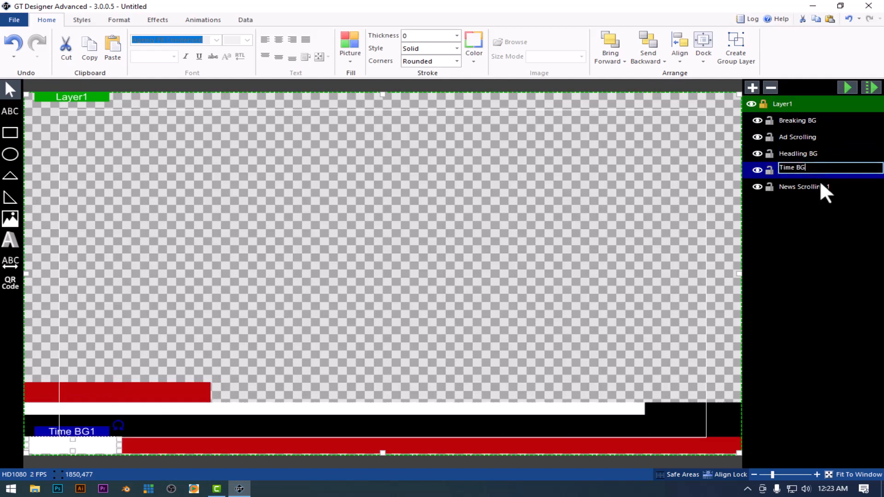
double_click(821, 183)
click(839, 187)
key(BackSpace)
click(266, 382)
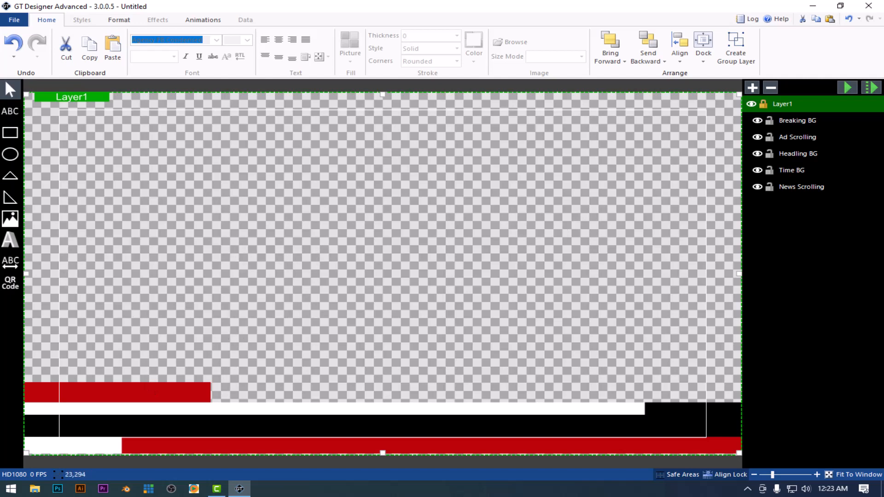
- Draw a text block in the empty area above the short red Breaking BG bar
click(121, 389)
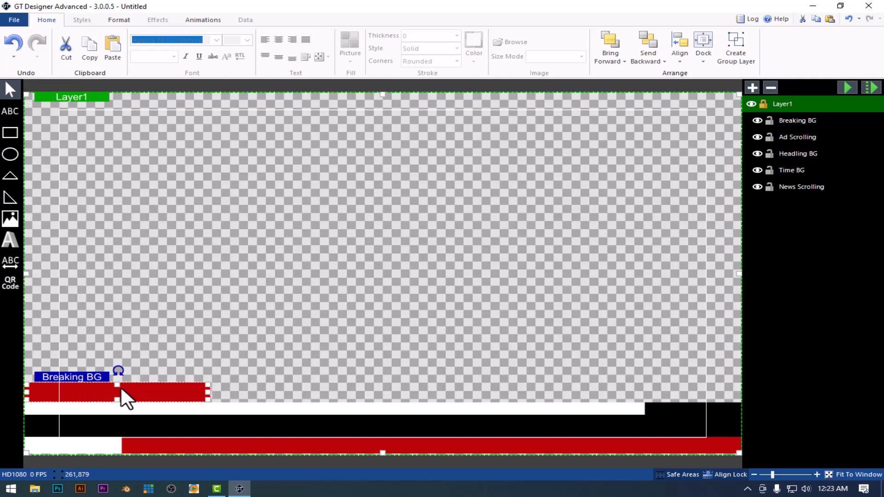
click(161, 336)
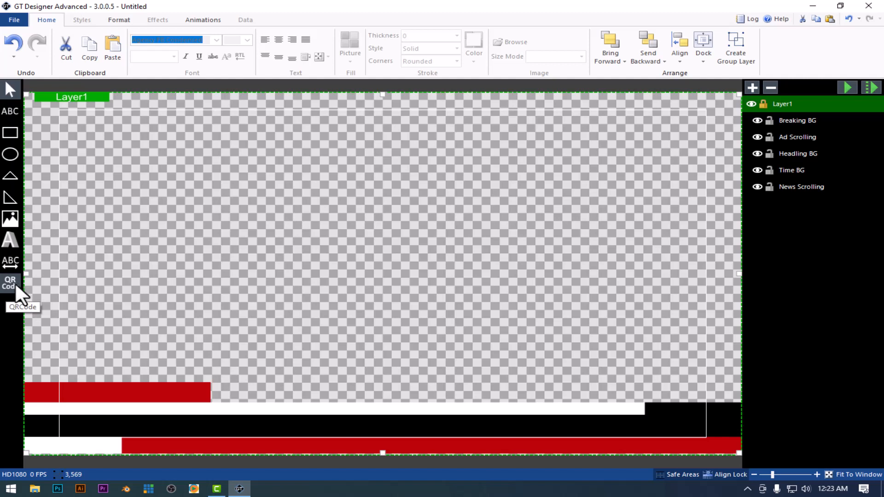
click(5, 113)
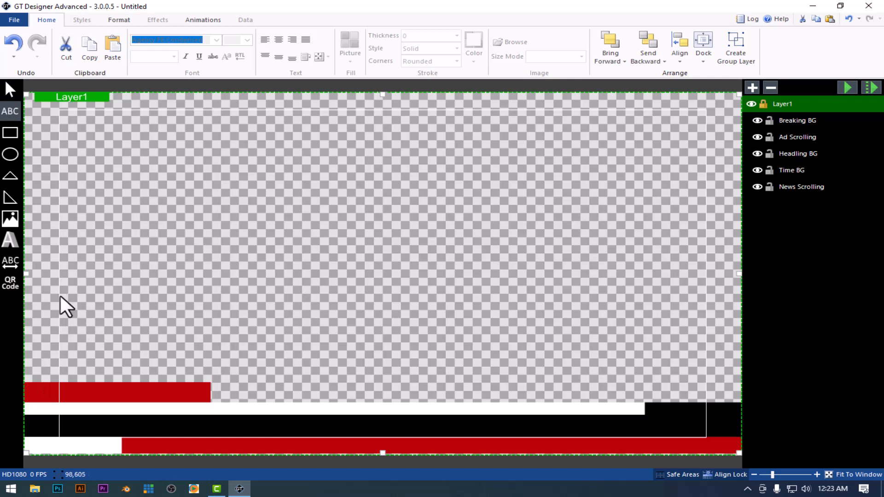
drag(60, 297, 223, 321)
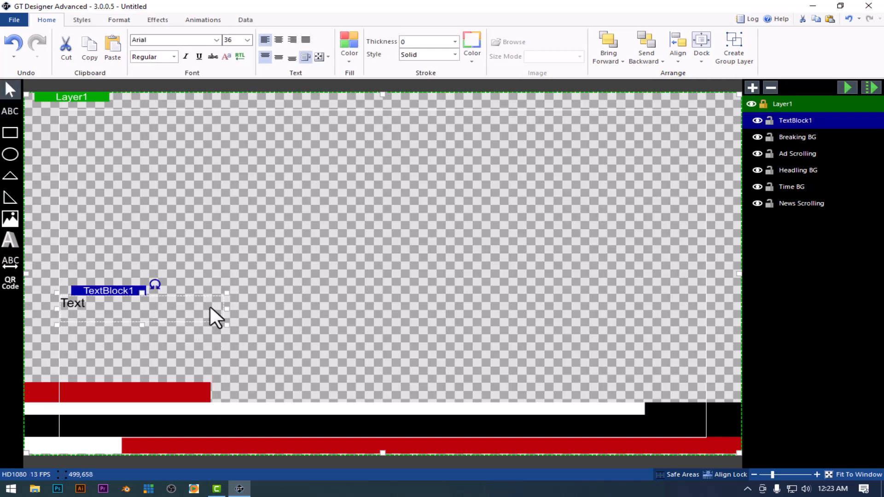
- Set the new text block's font to Bebas Neue in Bold
click(217, 40)
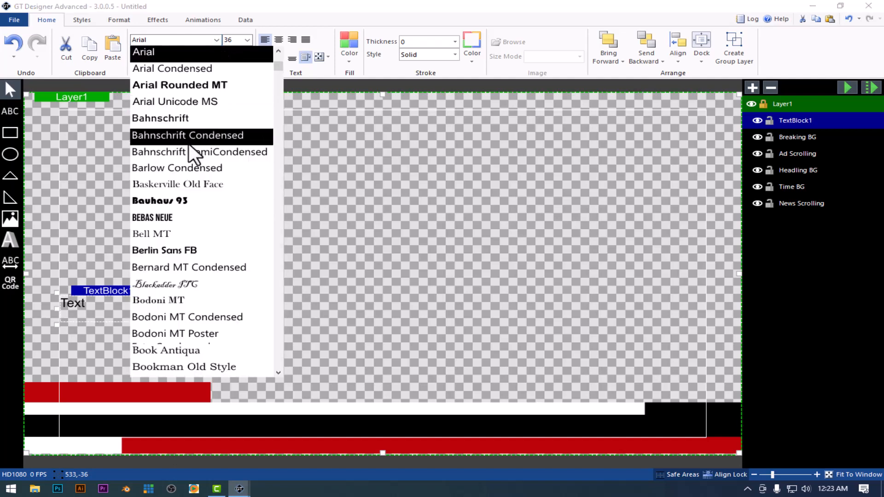
click(171, 218)
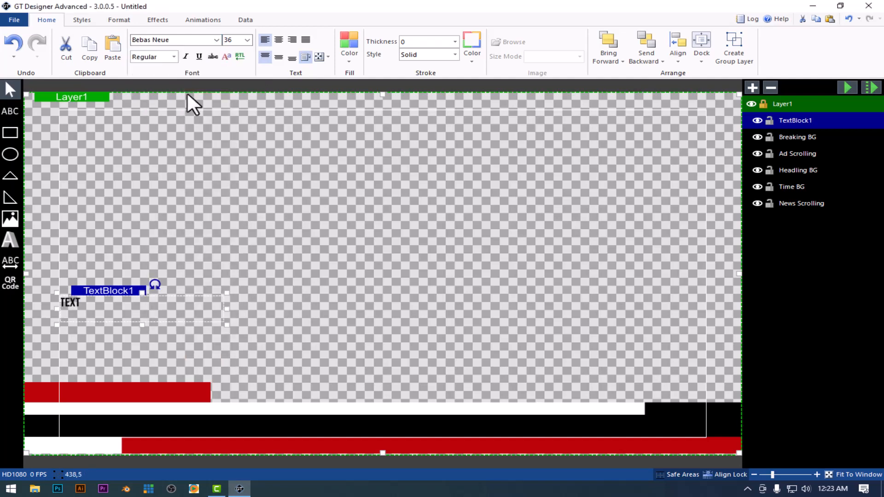
click(174, 57)
click(152, 81)
- Replace the text block's placeholder text with BREAKING NEWS
double_click(84, 299)
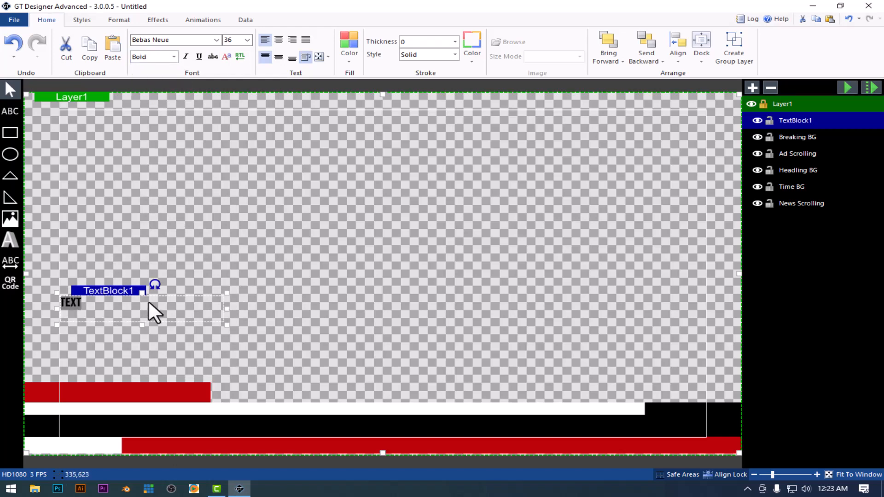
key(BackSpace)
text(BREAKING N)
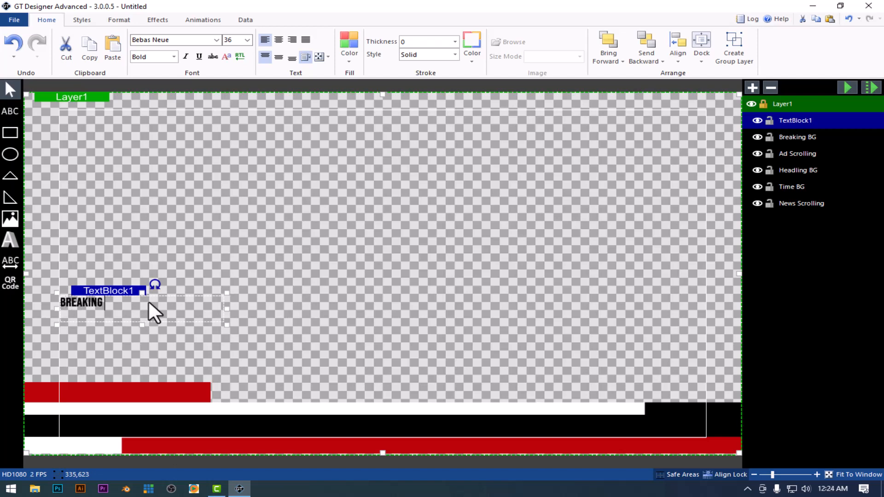
text(EWS)
click(304, 283)
- Fit the BREAKING NEWS text block over the short red bar and center its text horizontally and vertically
drag(120, 297, 90, 386)
drag(117, 411, 117, 403)
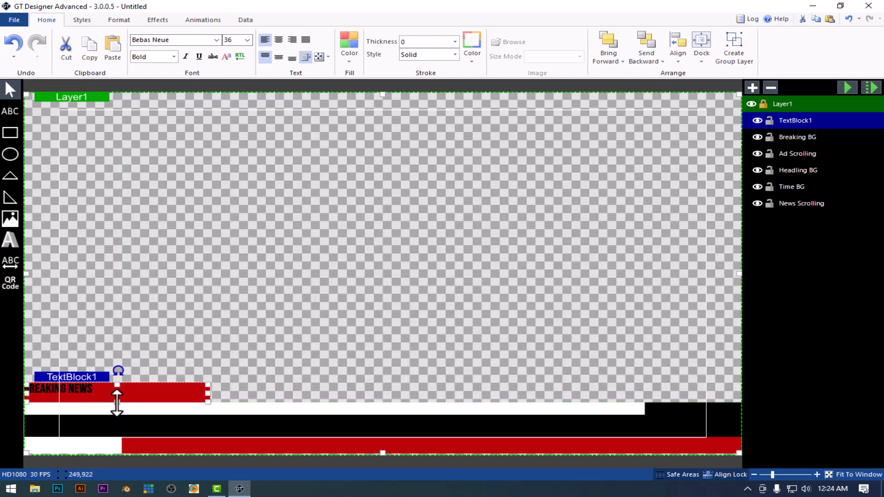
click(283, 44)
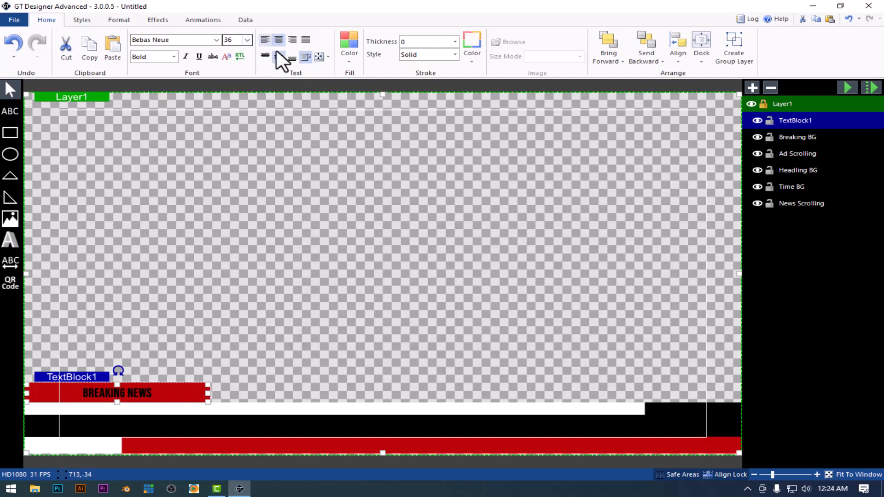
- Make the BREAKING NEWS text white and set its font size to 50
click(348, 61)
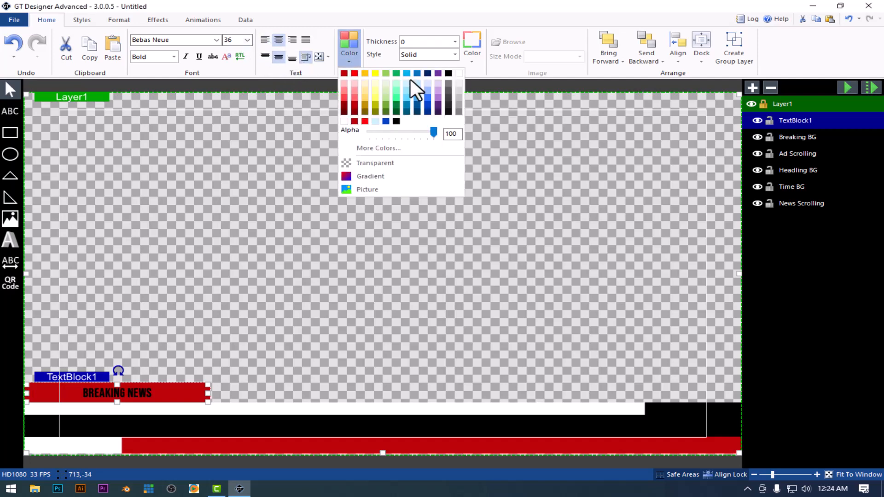
click(456, 74)
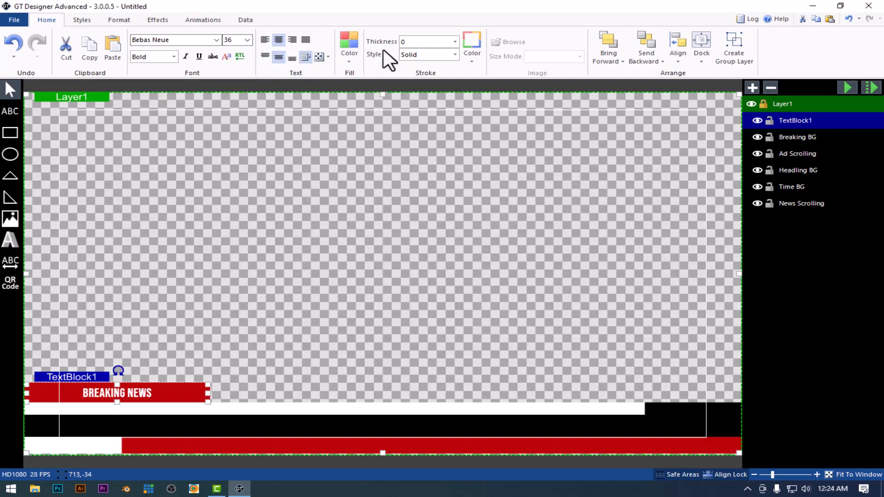
click(247, 39)
click(231, 159)
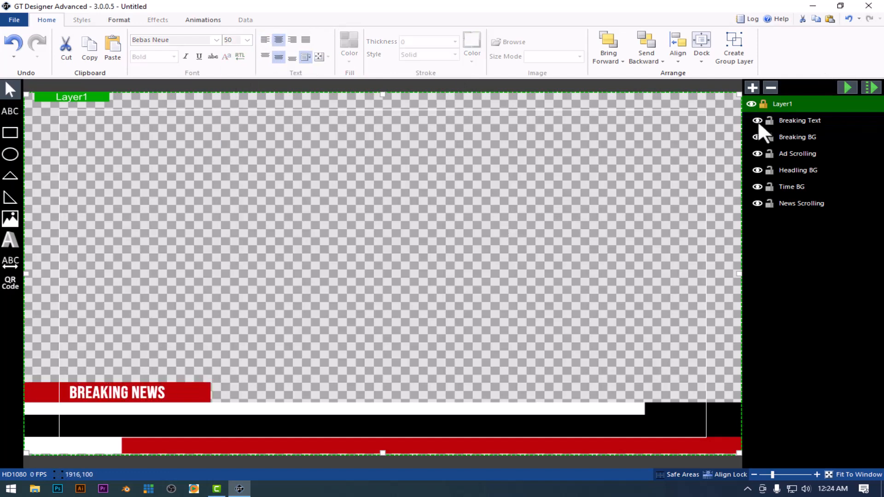
- Open the animation settings of the Breaking Text object and switch its storyboard to Continuous
click(803, 121)
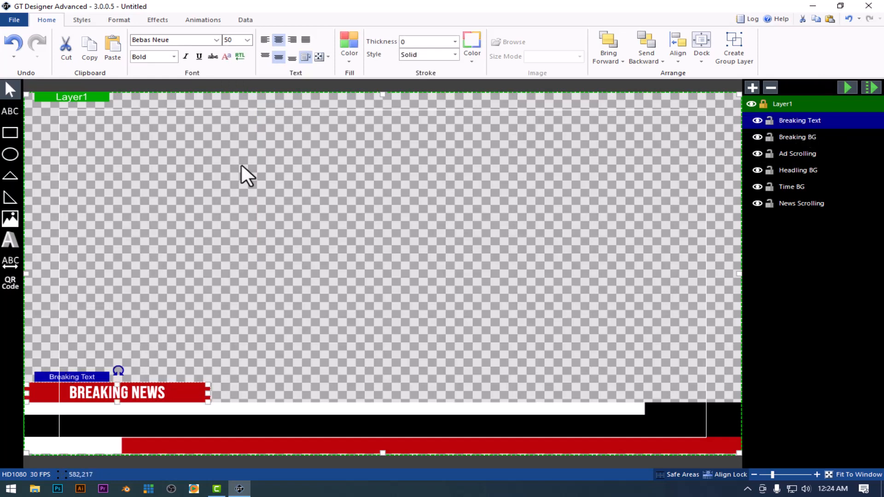
click(203, 18)
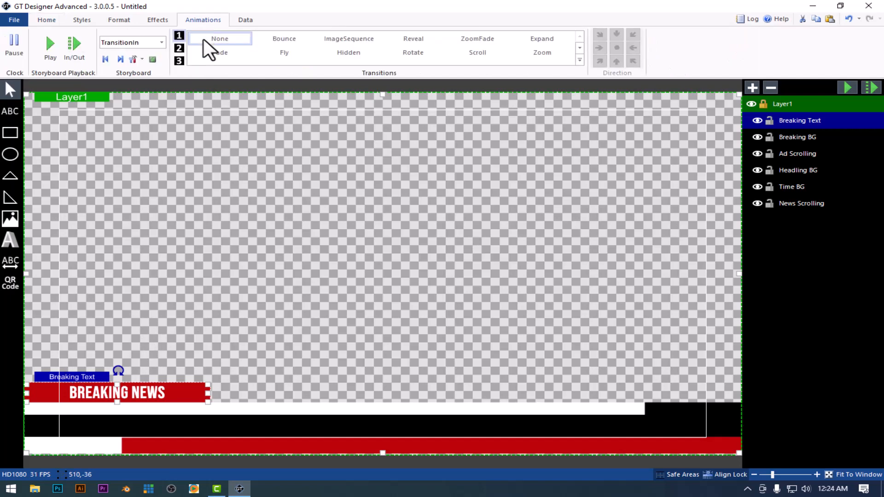
click(159, 46)
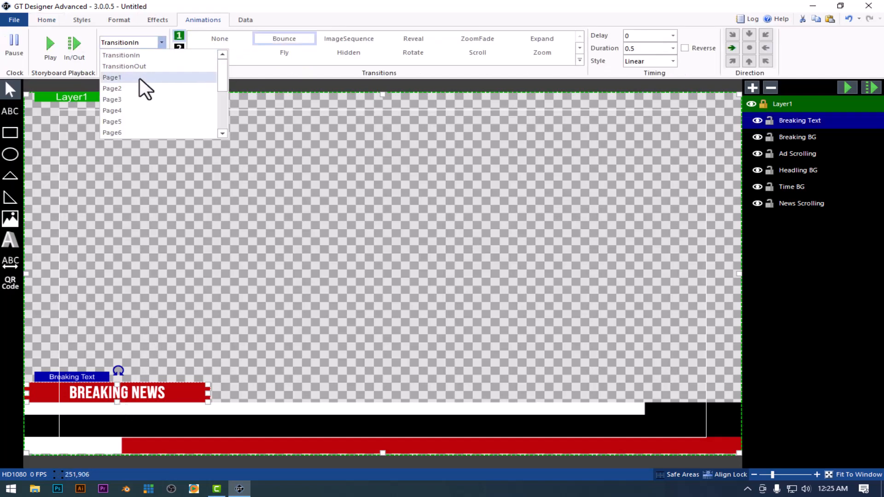
scroll(146, 67, down, 1)
scroll(146, 67, up, 1)
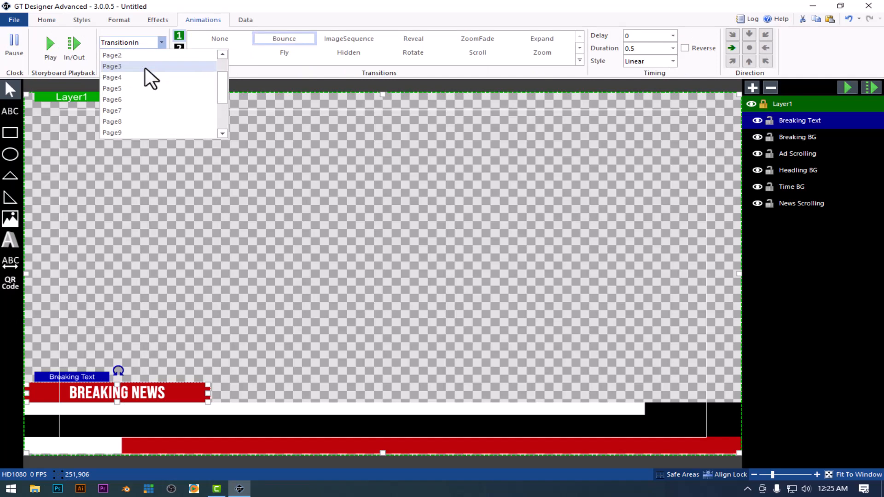
scroll(122, 75, down, 1)
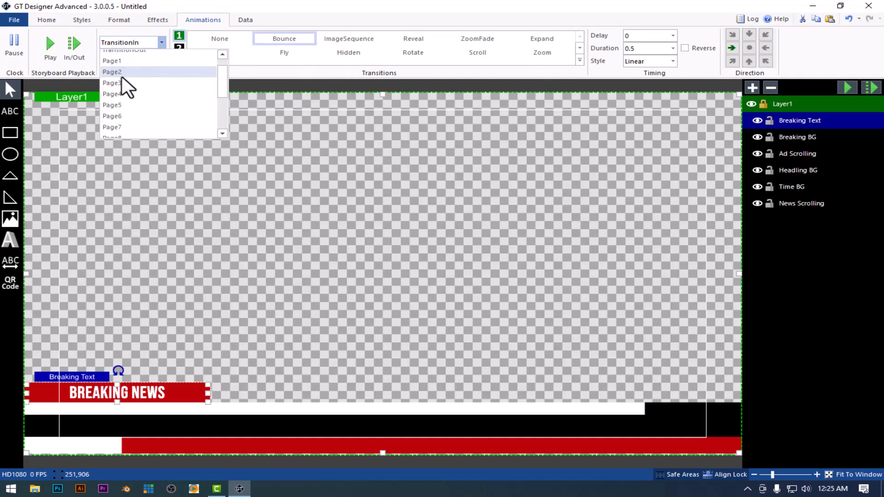
scroll(127, 74, up, 1)
scroll(131, 75, down, 3)
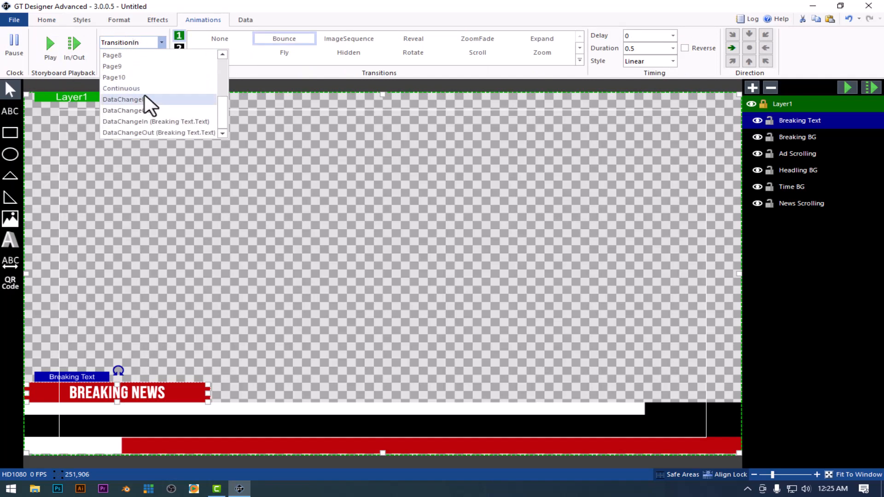
click(121, 88)
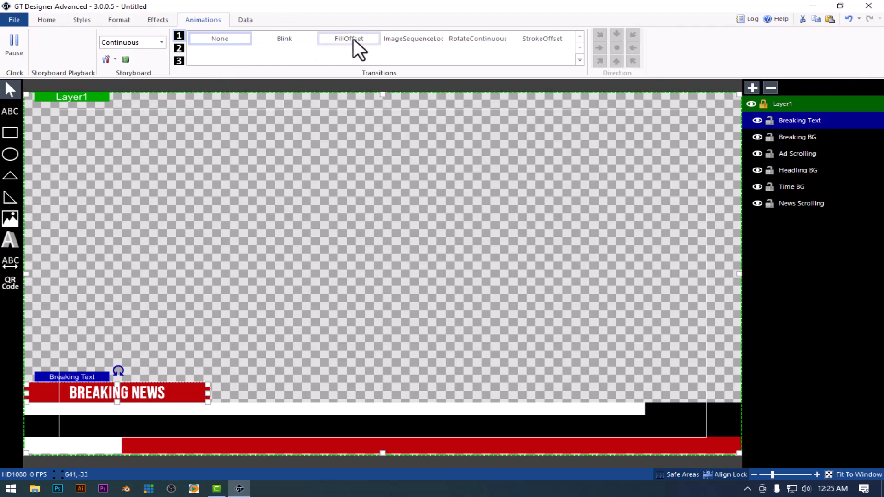
- Try the RotateContinuous, StrokeOffset and FillOffset animations on the Breaking Text object
click(464, 40)
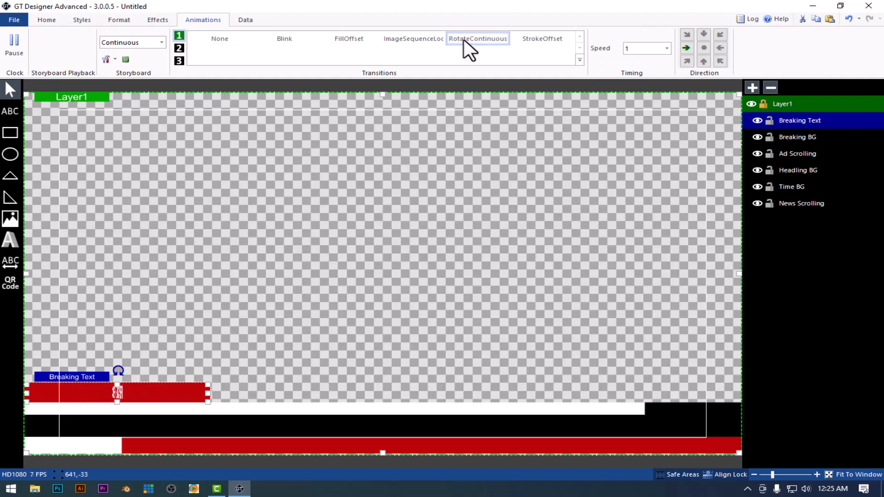
click(529, 36)
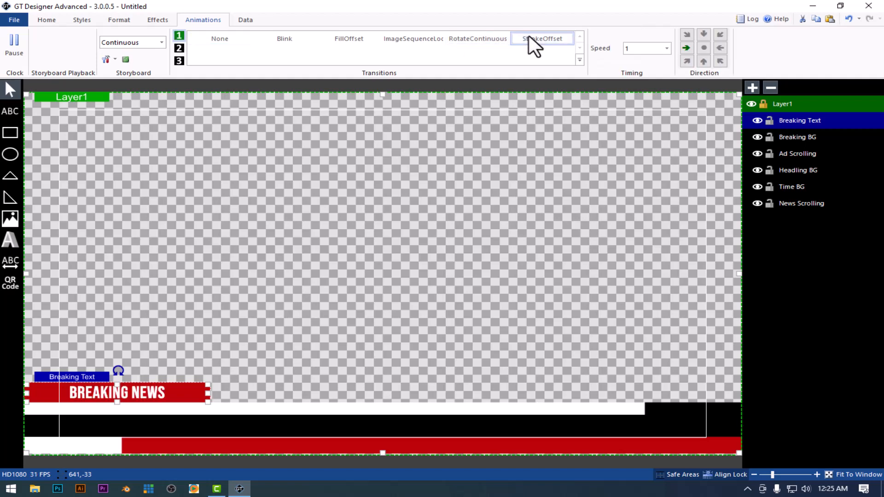
click(354, 37)
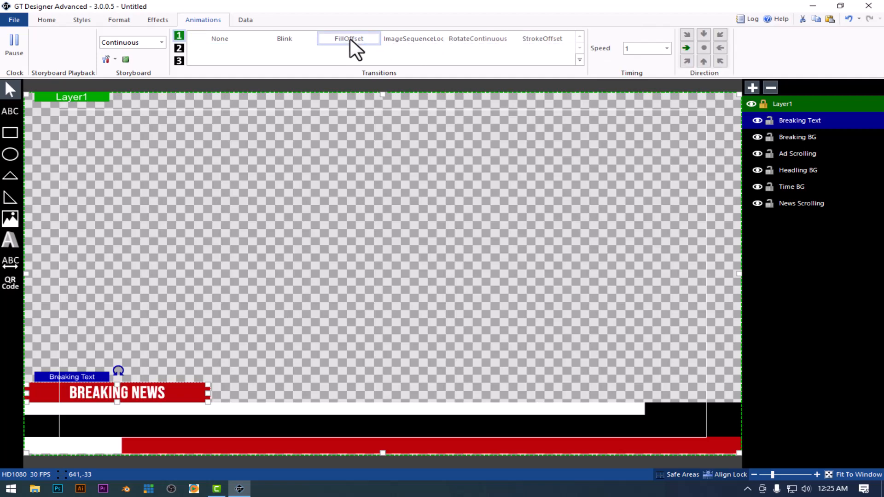
- Apply the Blink animation to the Breaking Text object and set its speed to 0.5
click(292, 40)
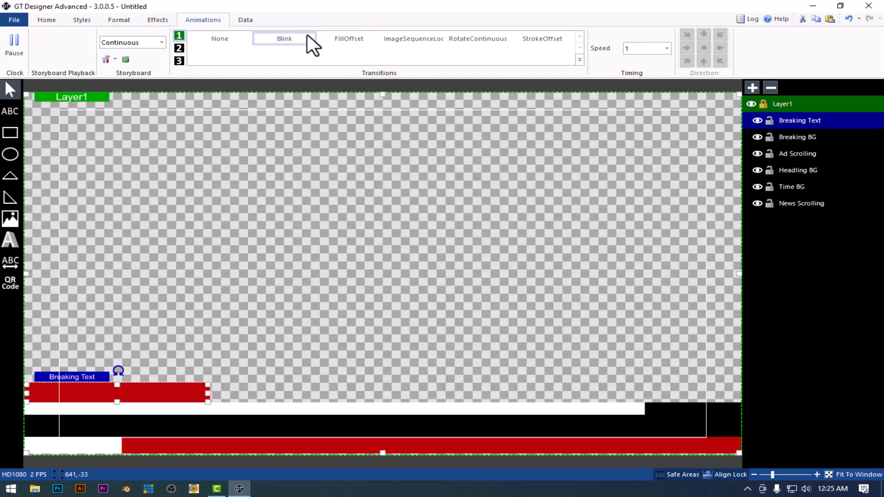
click(667, 48)
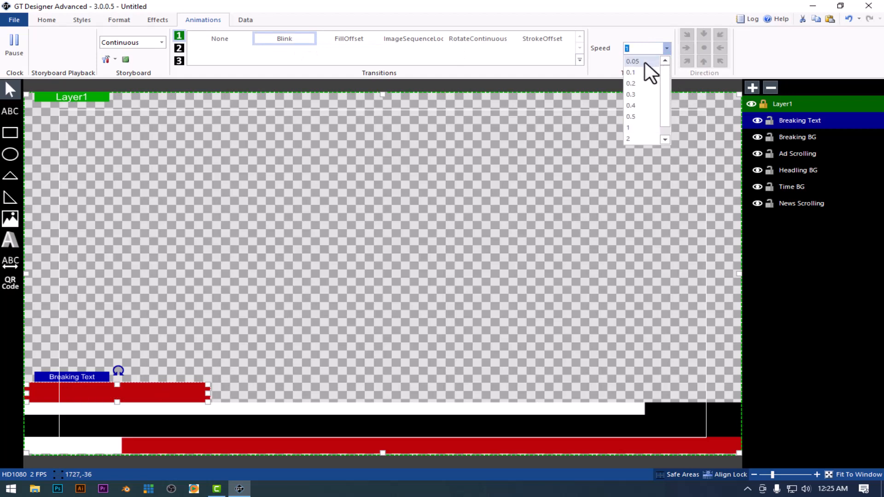
click(645, 62)
click(667, 48)
click(632, 125)
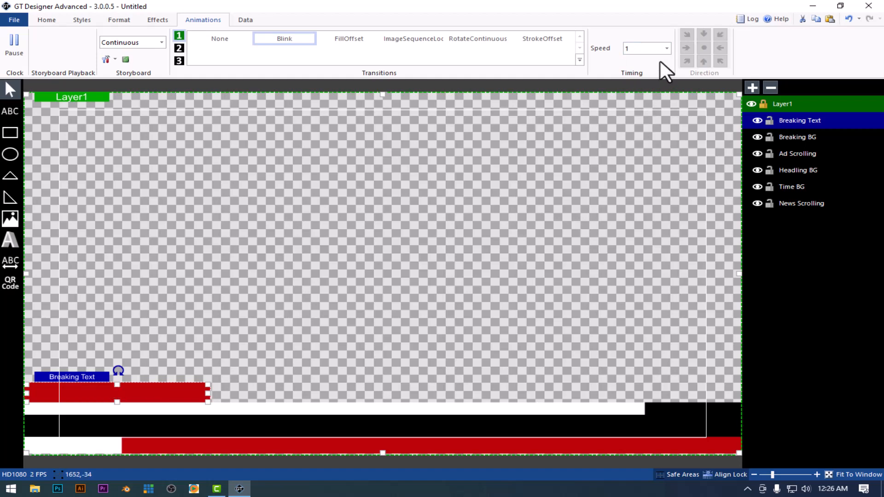
click(666, 49)
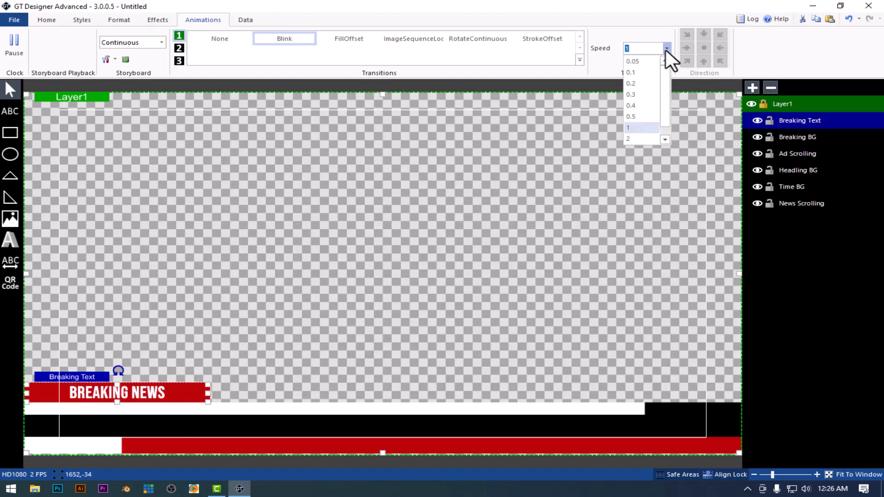
click(637, 116)
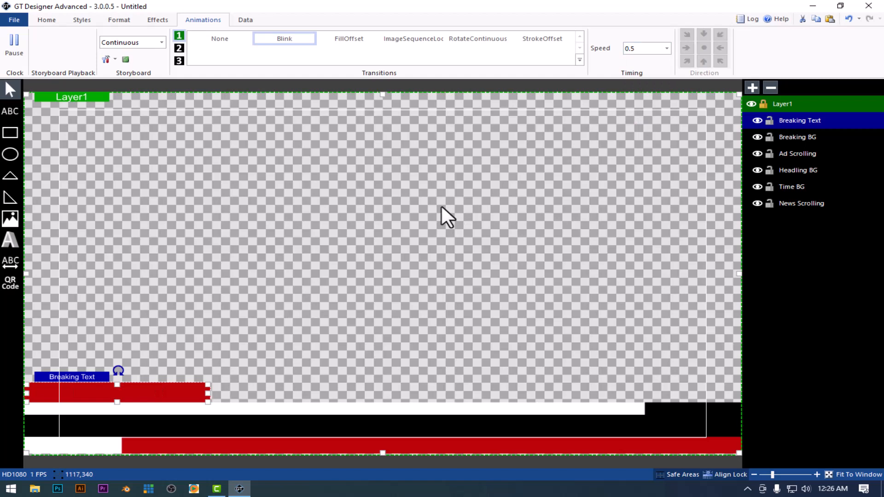
click(380, 243)
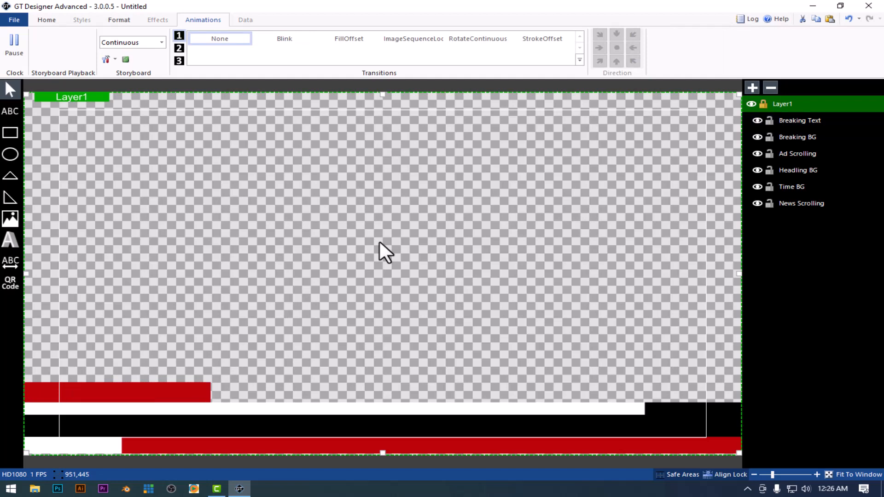
- Add a ticker text block and fit it over the long white bar beneath the short red bar
click(47, 20)
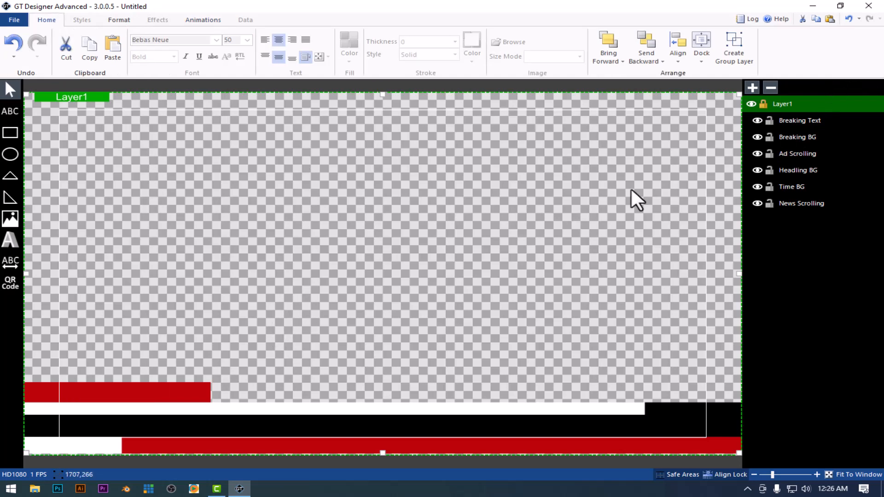
click(306, 405)
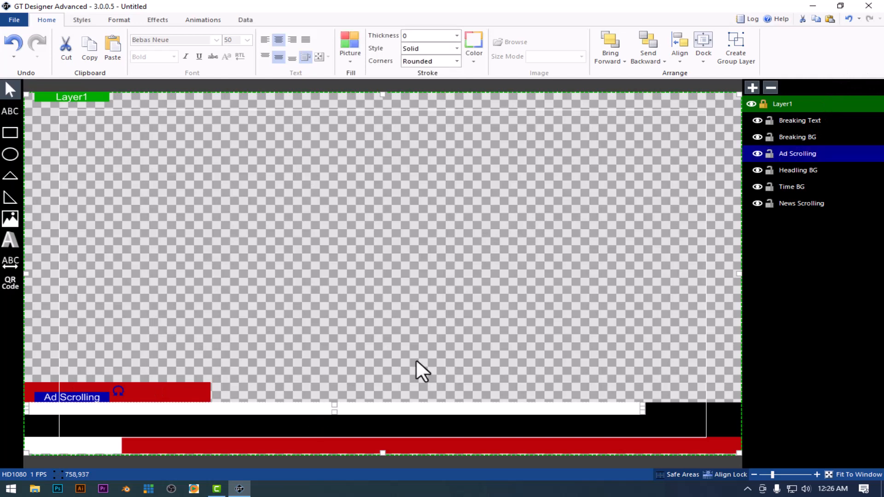
click(435, 290)
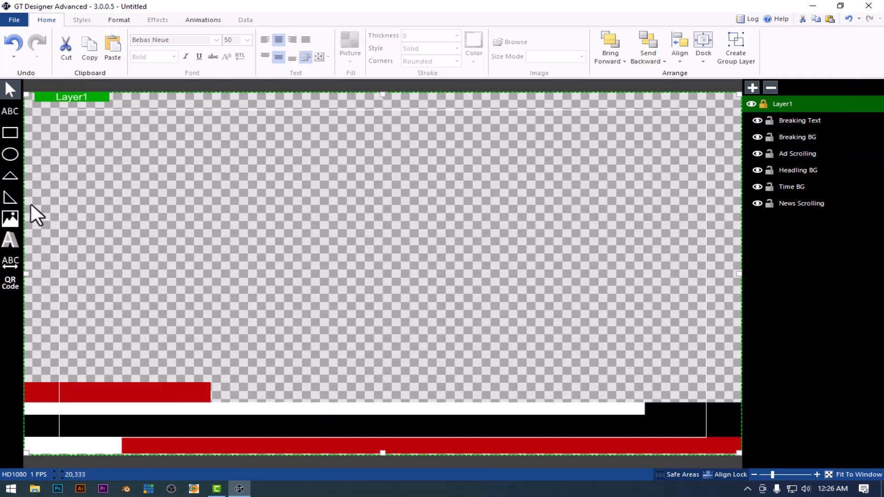
click(9, 261)
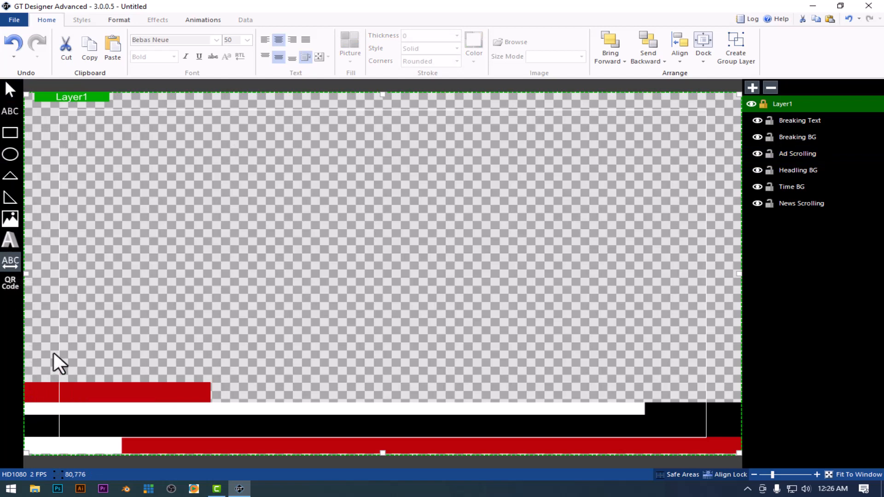
drag(35, 326, 696, 339)
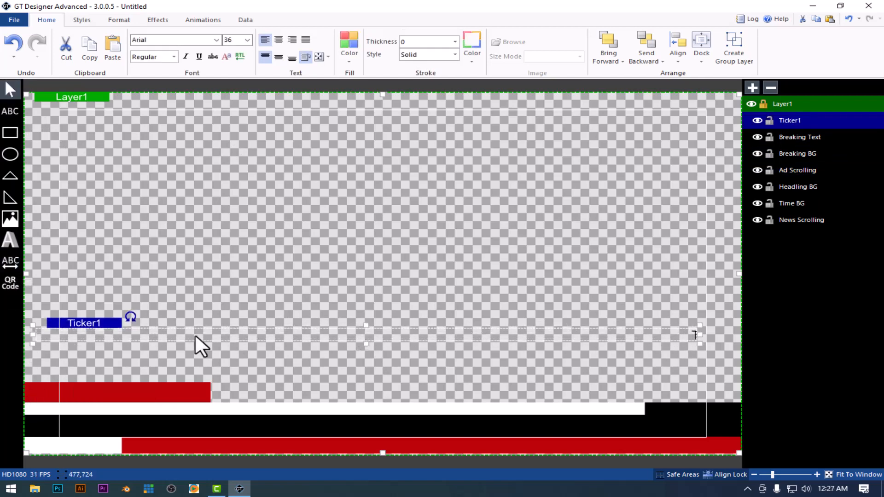
drag(192, 329, 175, 398)
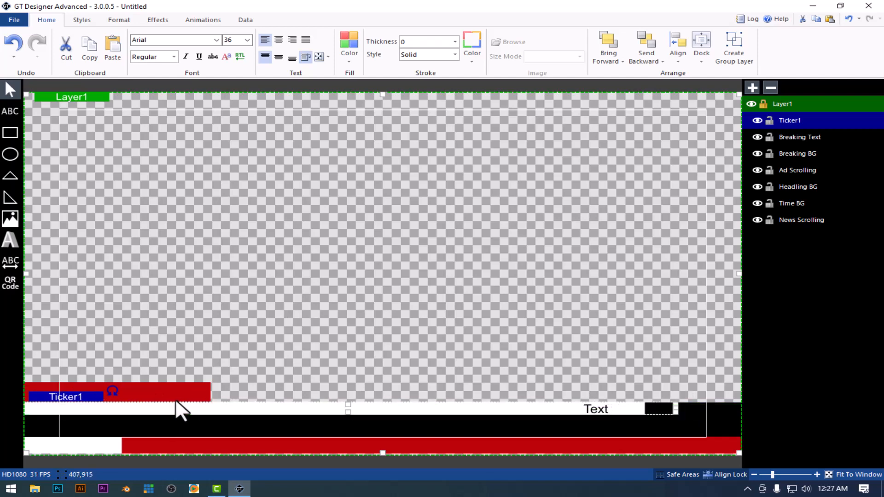
drag(678, 412, 643, 411)
- Extend the ticker's content to the phrase Ad Scrolling repeated seven times, with spaces between the repetitions
drag(497, 221, 383, 221)
key(ctrl+c)
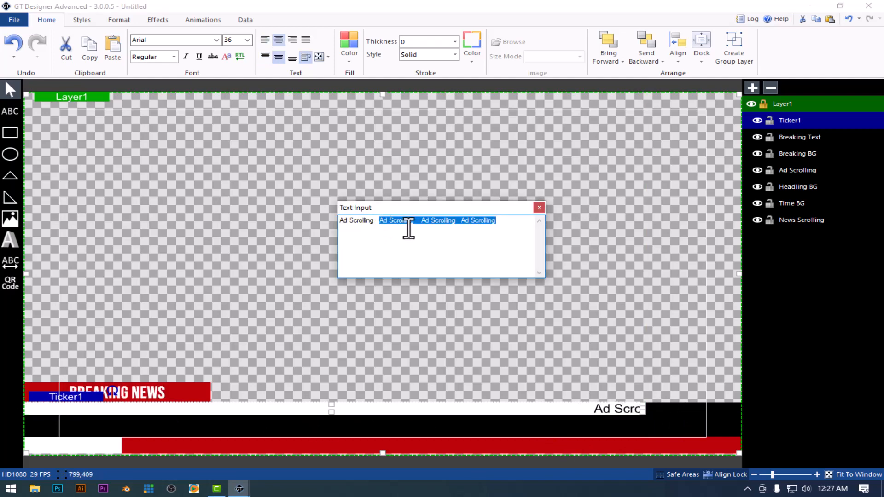
click(511, 226)
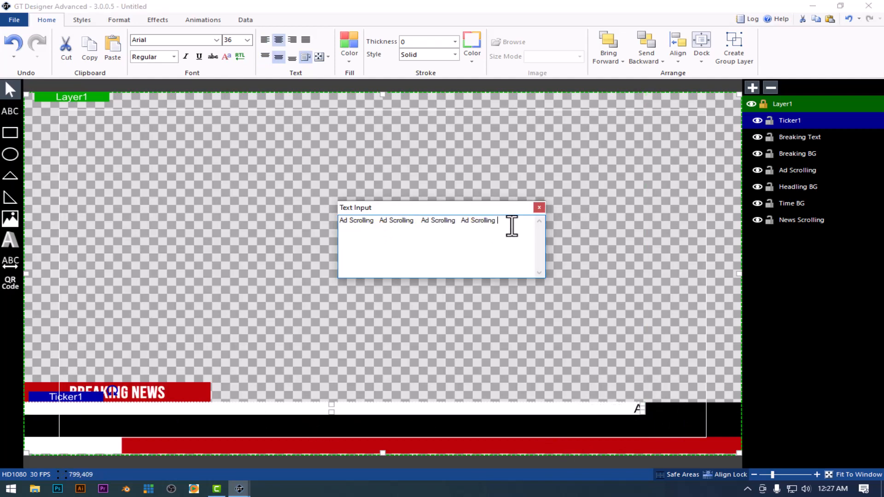
key(BackSpace)
key(ctrl+v)
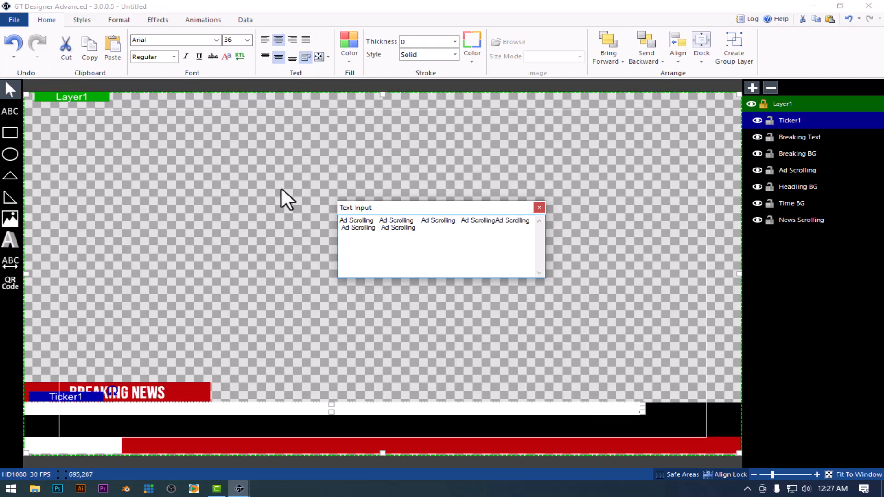
click(494, 225)
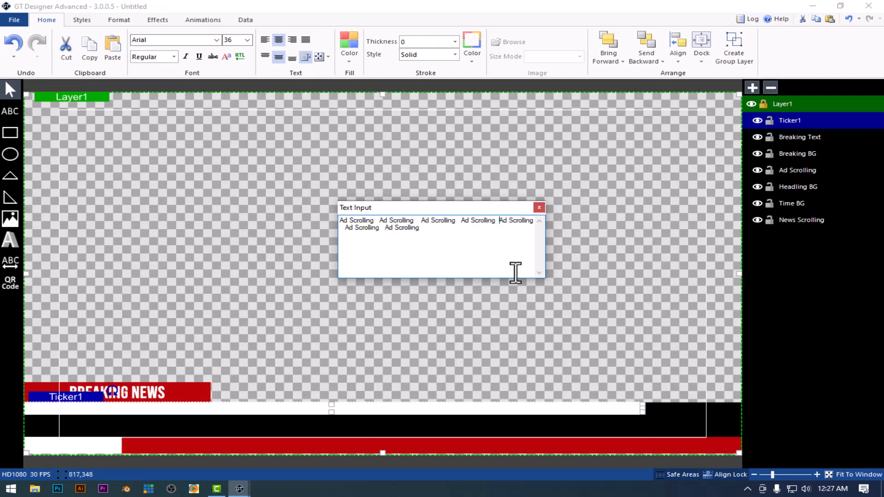
click(500, 307)
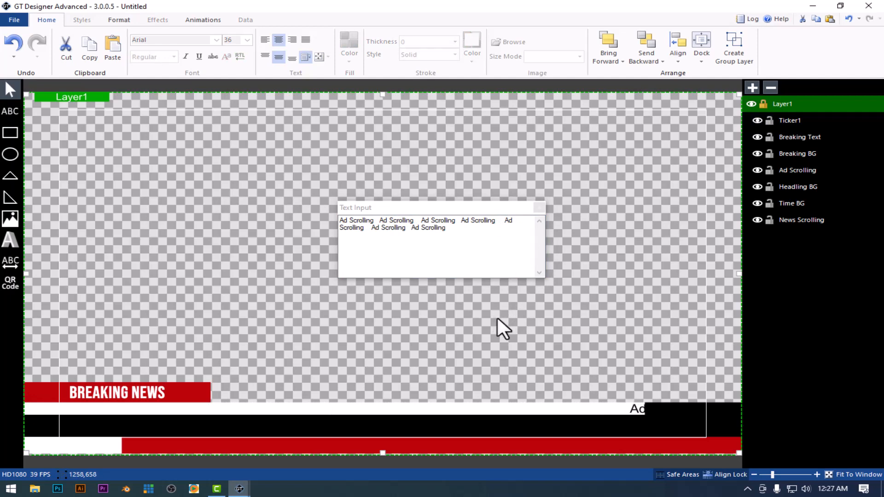
click(539, 208)
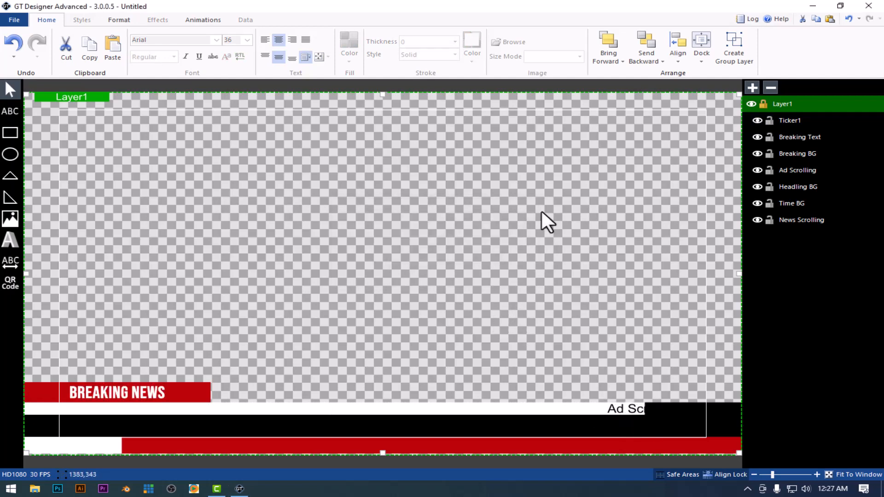
- Make the ticker text on the white bar bold and set its font size to 30
click(621, 405)
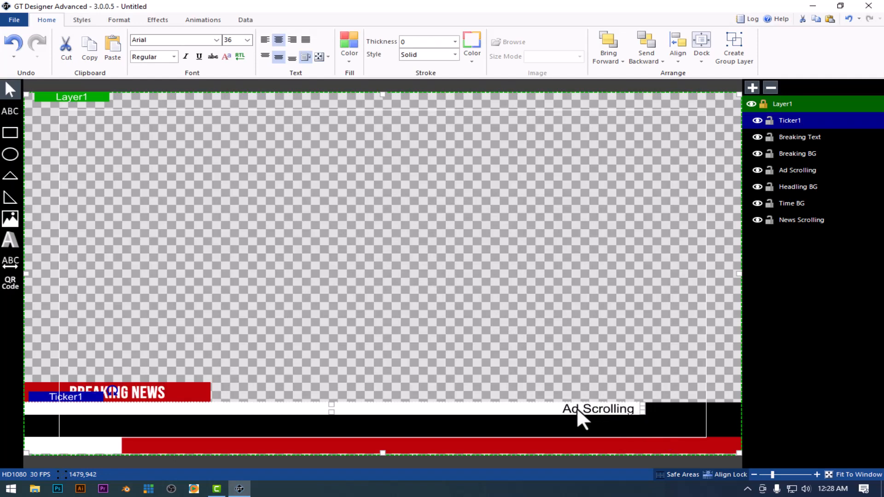
click(174, 56)
click(150, 82)
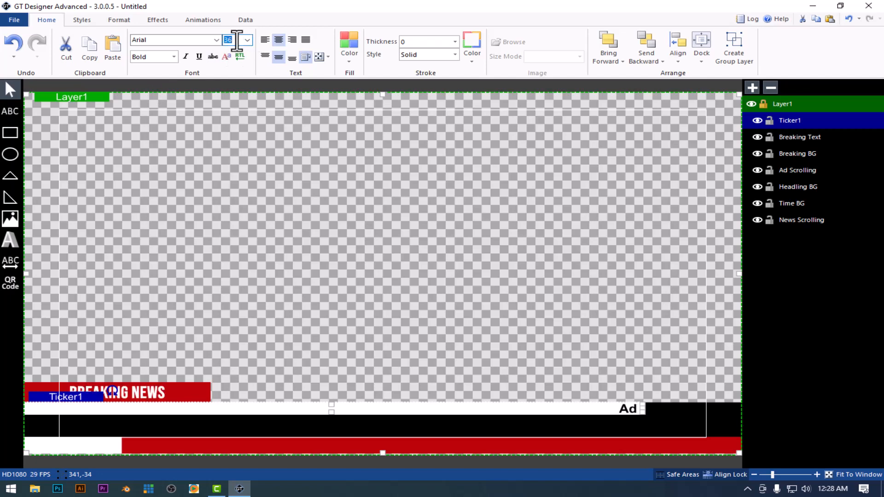
text(3)
click(329, 292)
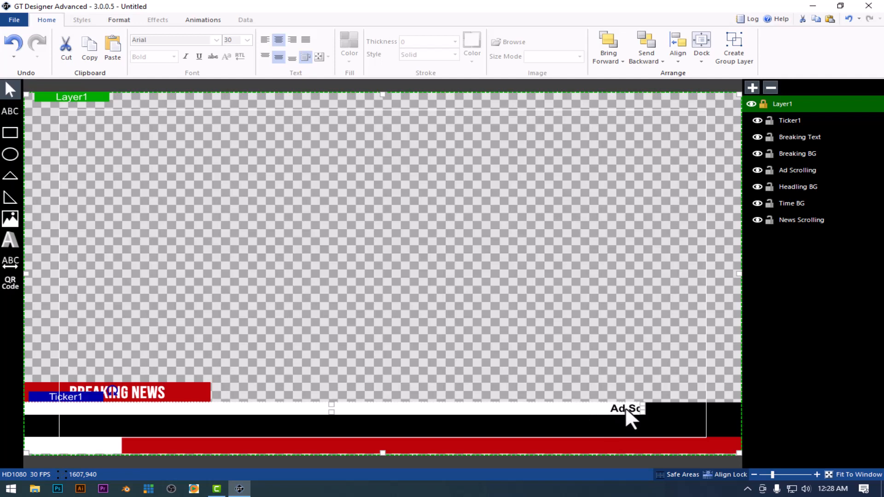
- Rename the Ticker1 object as Ad Text
click(611, 402)
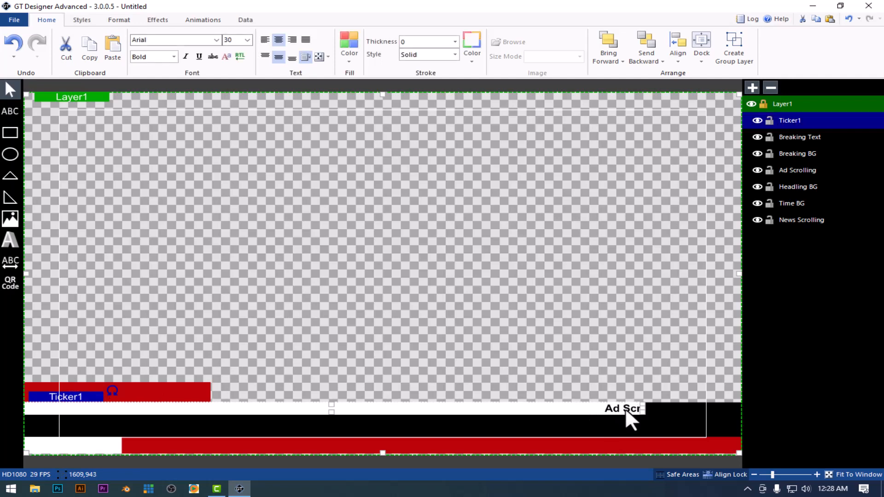
double_click(789, 120)
text(A)
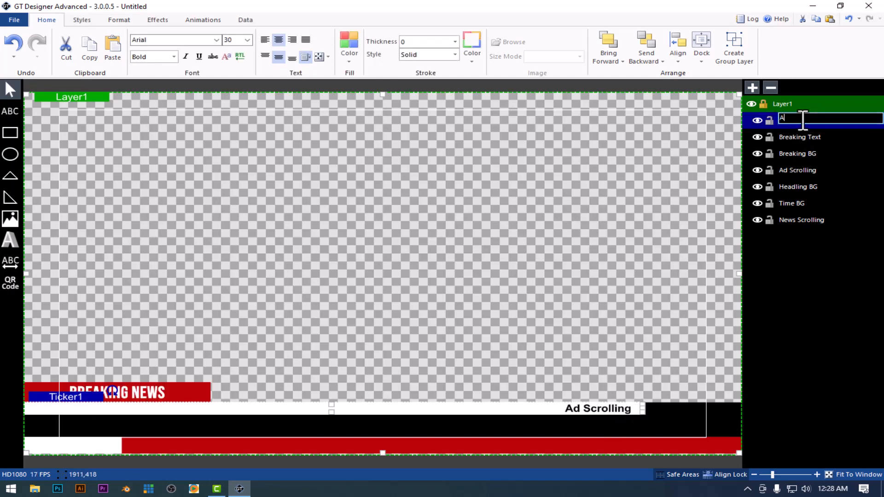
text(d Tex)
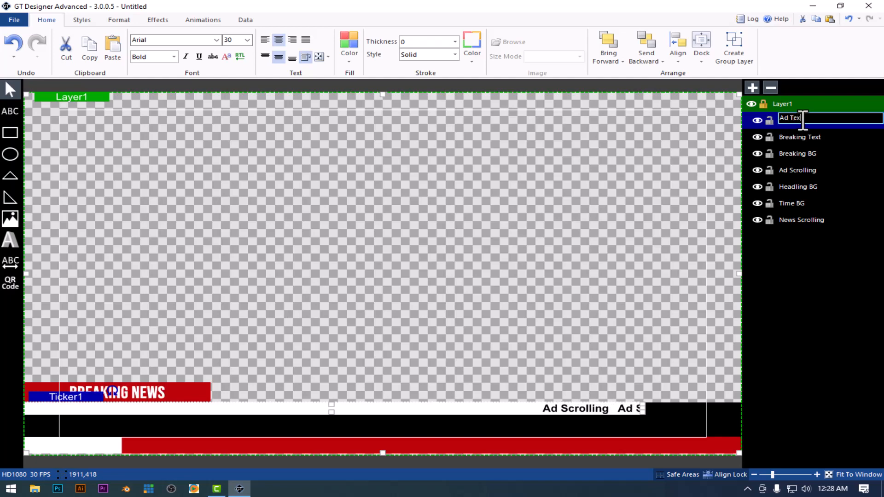
text(t)
click(552, 247)
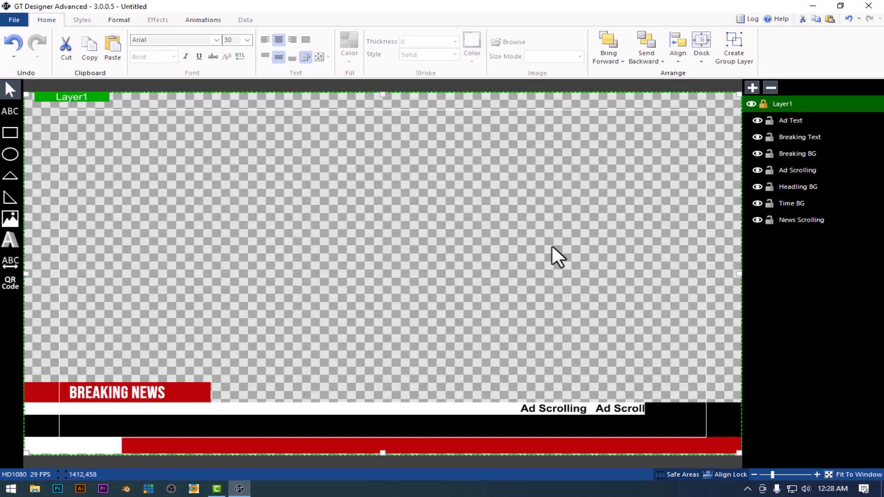
click(519, 406)
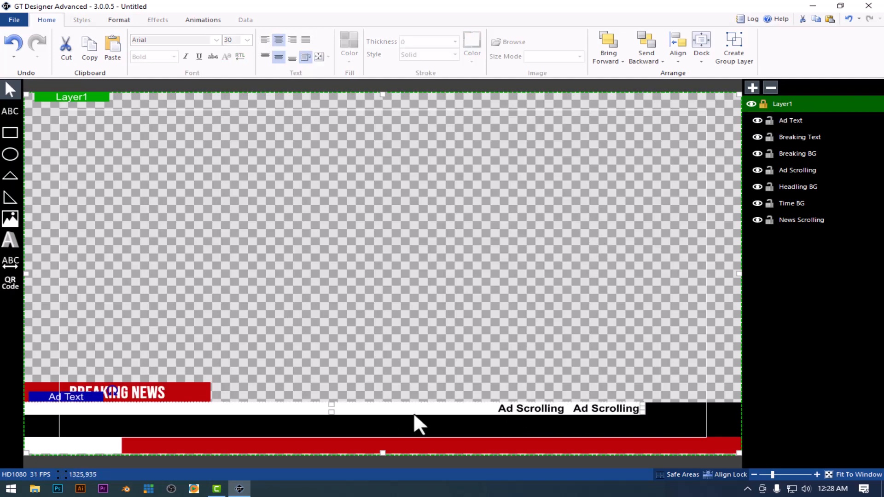
click(339, 328)
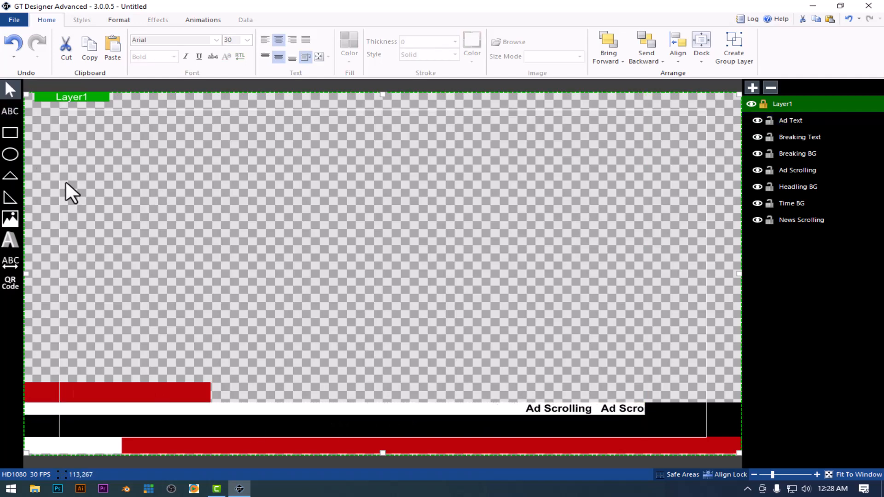
- Add a ticker text block about 1663 by 67 over the black bar, with bold text centered horizontally and vertically
click(10, 261)
drag(26, 417, 645, 436)
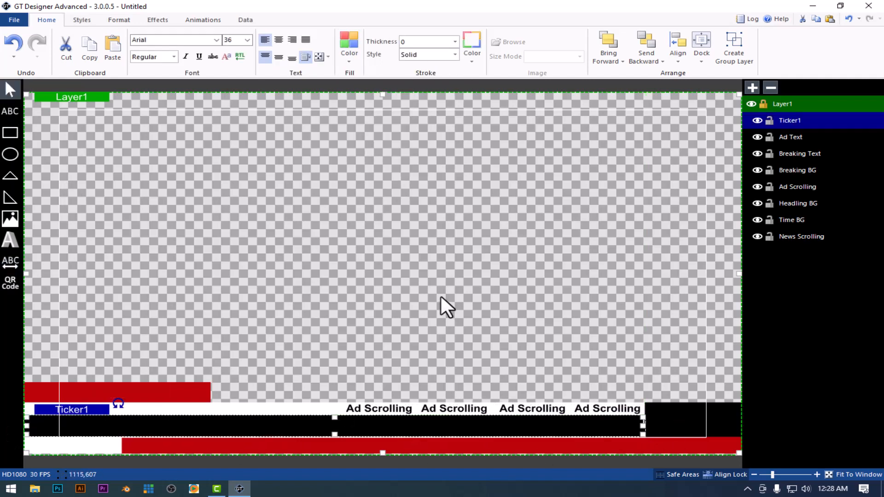
click(281, 57)
click(279, 41)
click(174, 57)
click(152, 102)
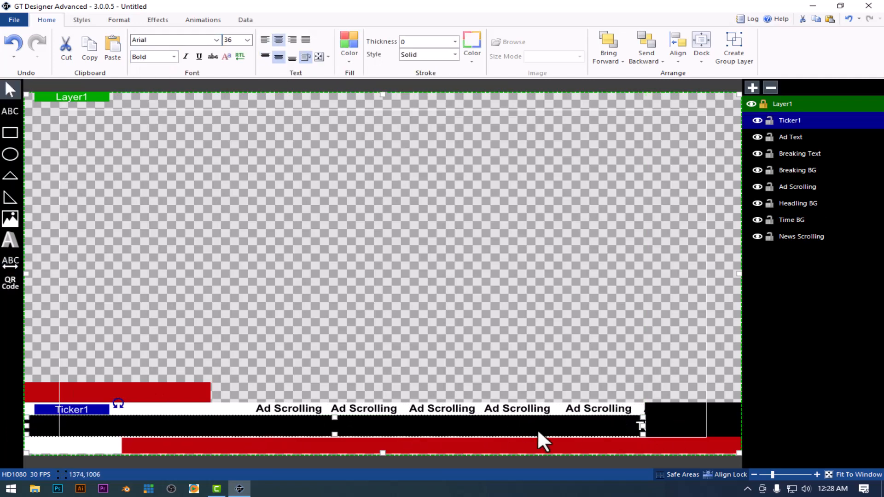
- Set the black bar ticker's content to the phrase News Heading repeated four times, with spaces between the repetitions
double_click(538, 433)
text(News Heading)
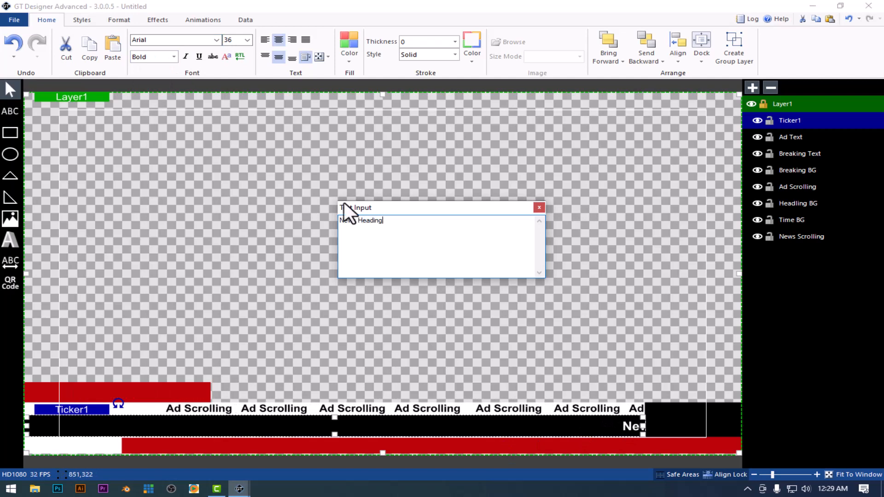
drag(340, 220, 521, 227)
key(ctrl+c)
click(418, 224)
key(ctrl+v)
click(470, 224)
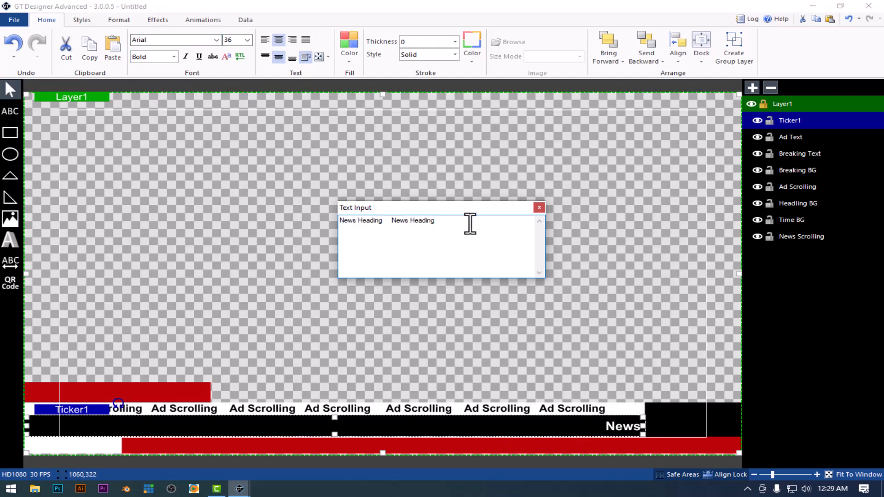
key(ctrl+v)
click(539, 208)
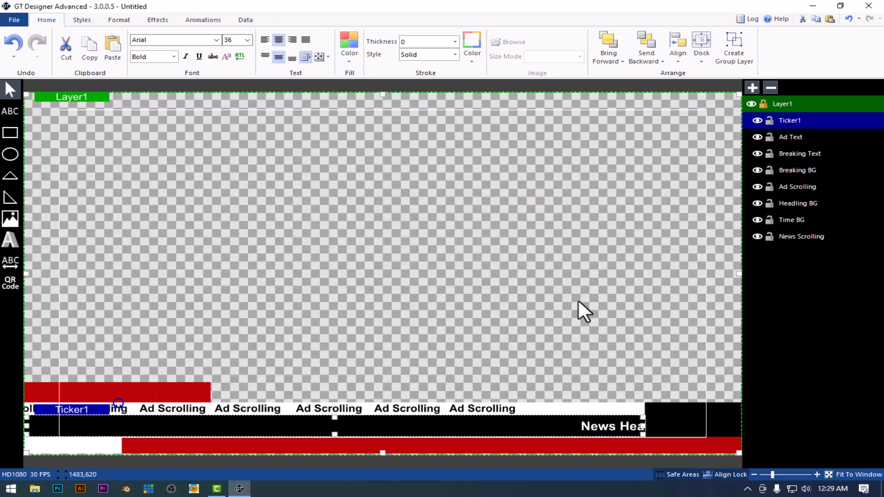
click(119, 20)
click(157, 19)
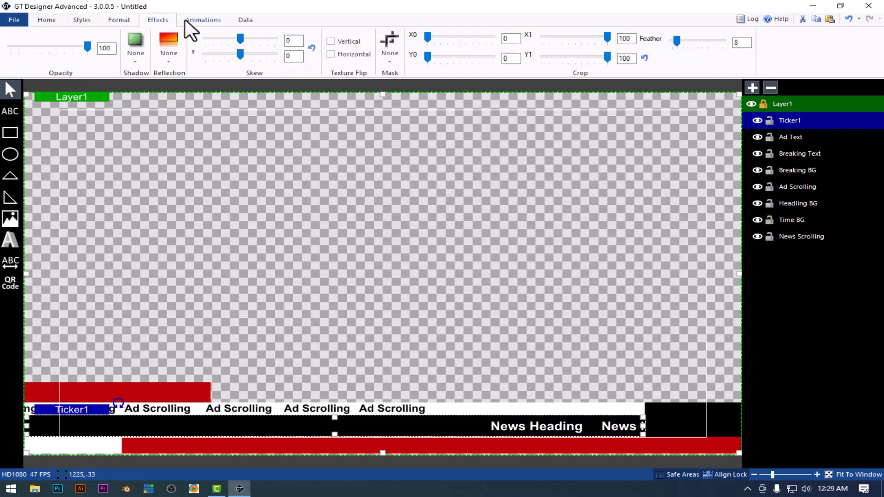
click(205, 20)
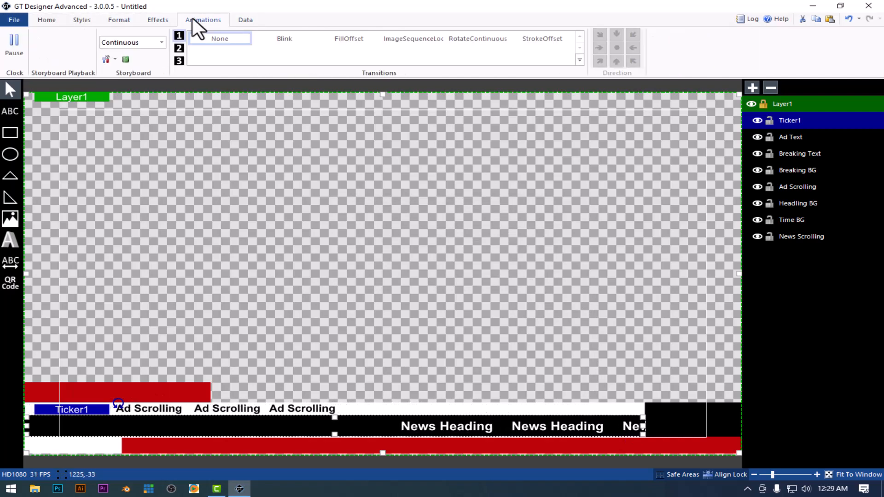
click(54, 19)
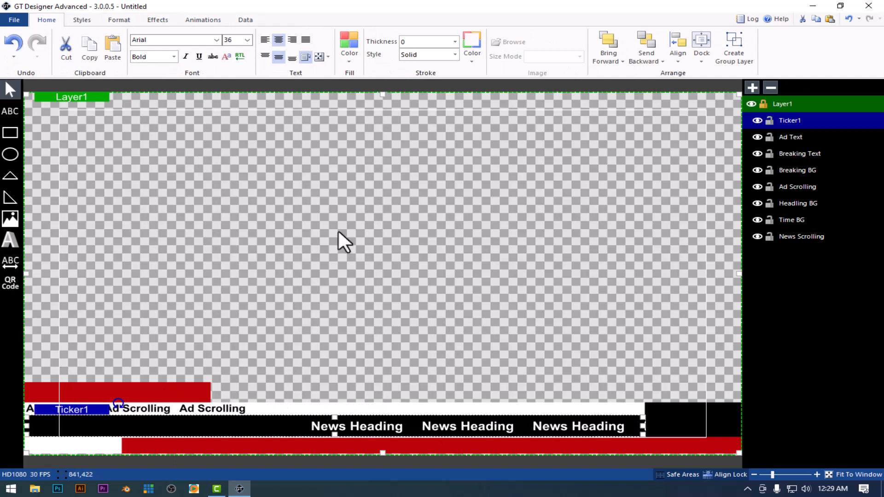
click(326, 56)
click(276, 136)
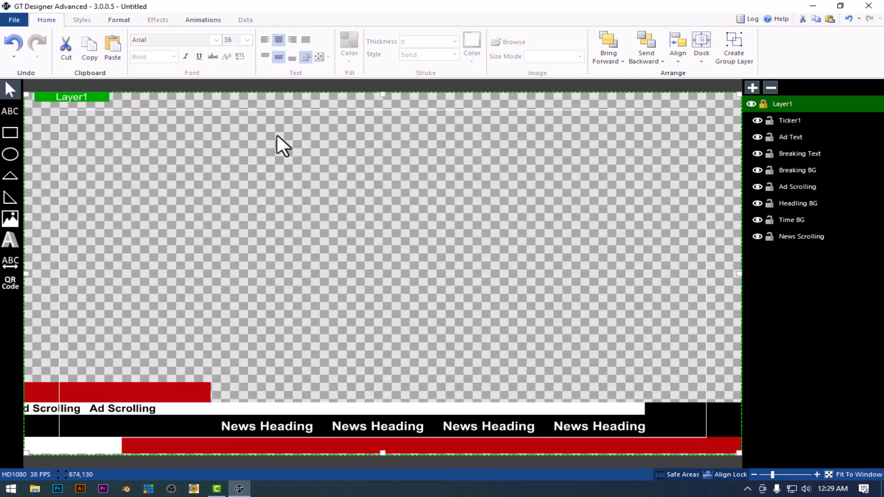
- Set the scroll direction of the News Heading ticker to Top
click(434, 425)
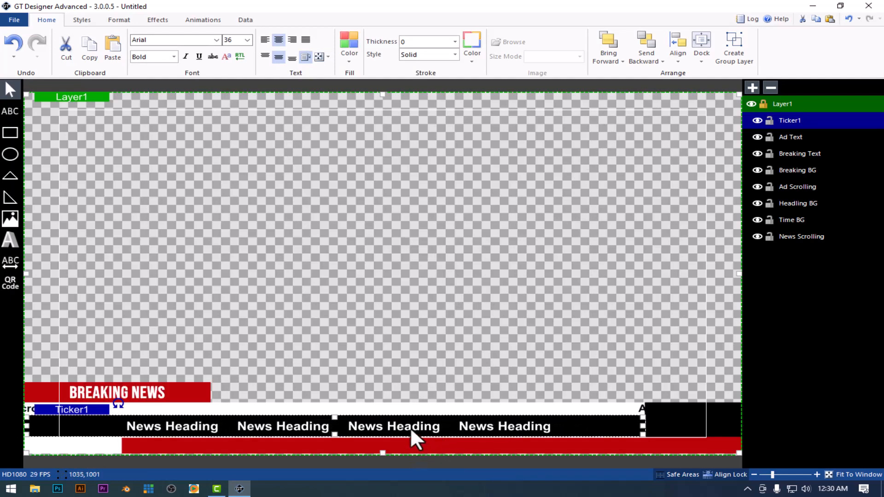
click(84, 19)
click(118, 21)
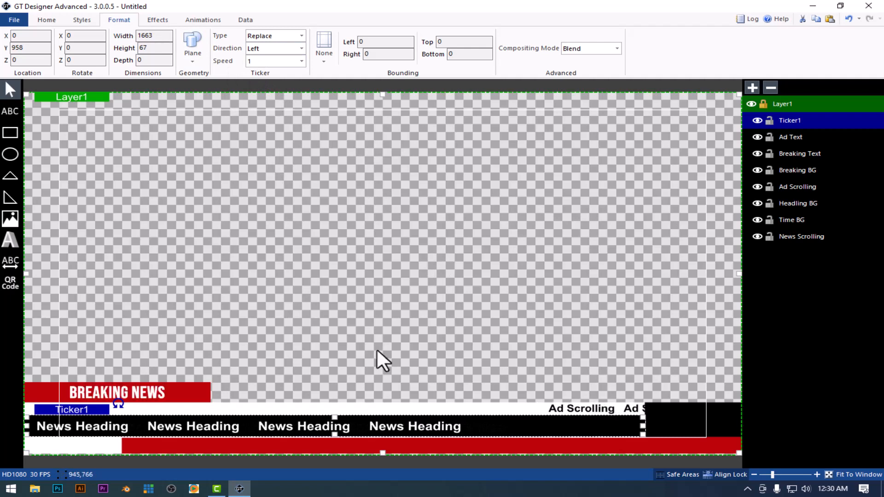
click(301, 48)
click(257, 82)
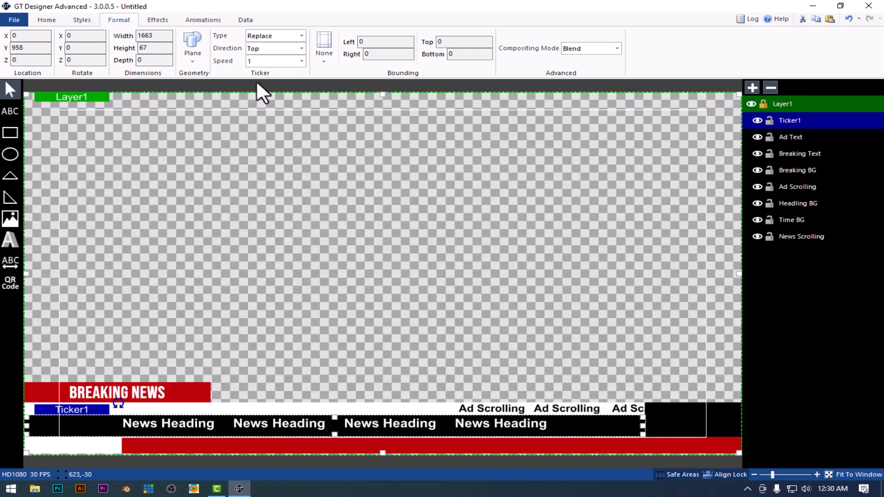
- Try Bottom as the News Heading ticker's scroll direction and switch it back to Top
click(284, 50)
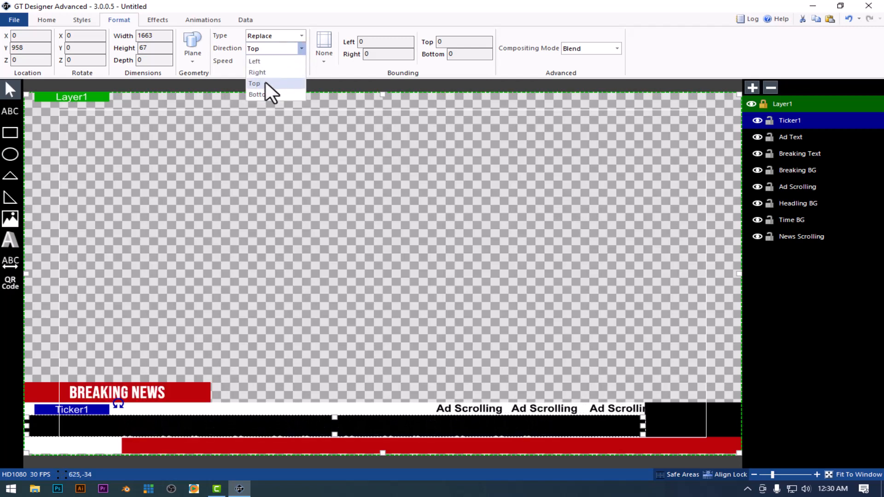
click(261, 94)
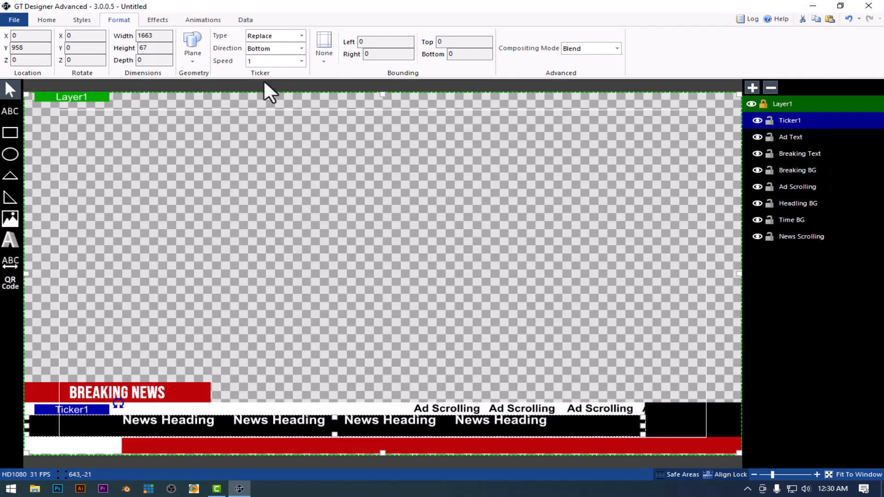
click(300, 50)
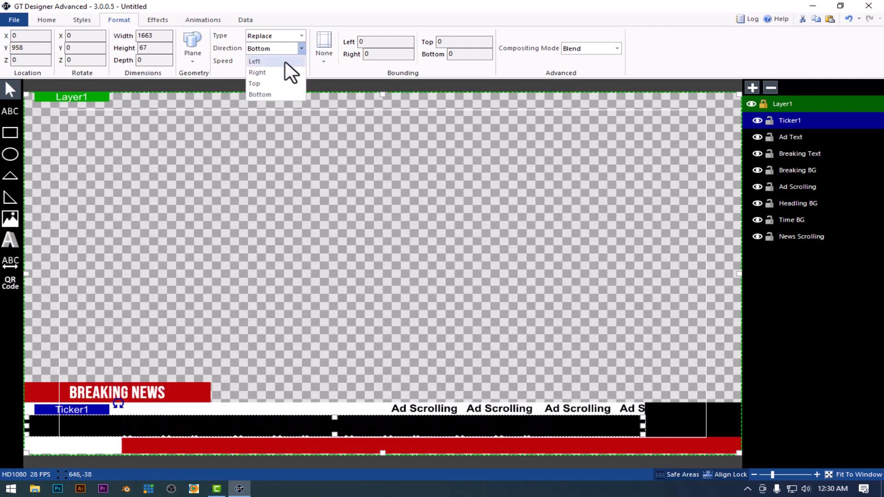
click(265, 84)
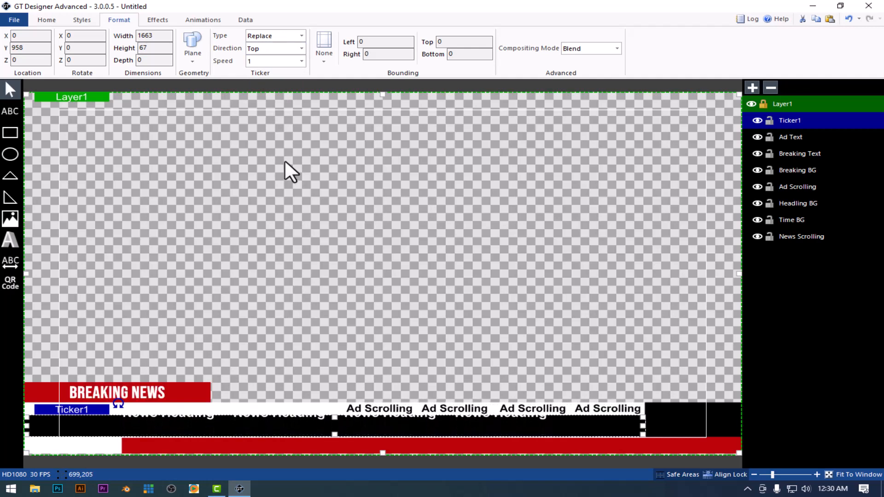
- Slow the News Heading ticker down to a speed of 0.5
click(300, 60)
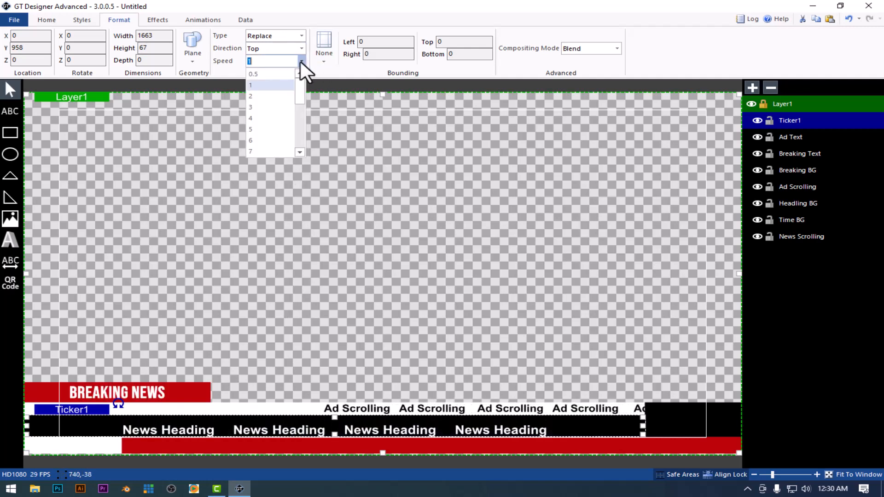
click(276, 75)
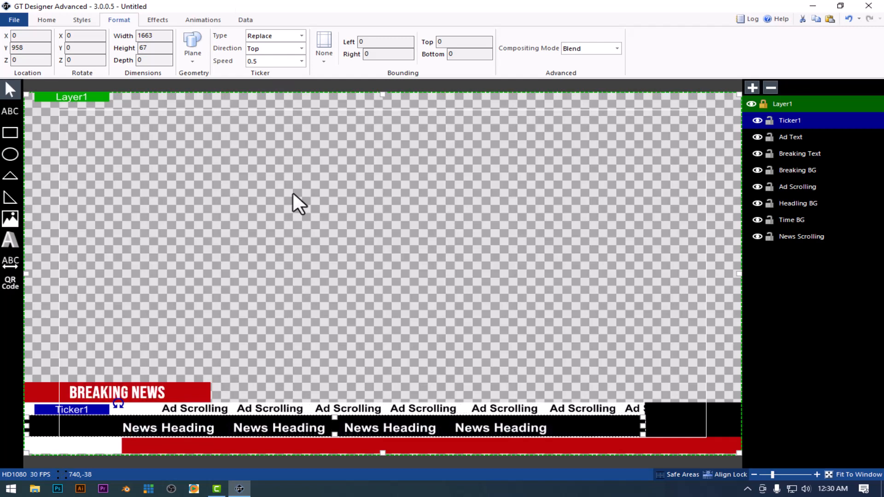
click(309, 289)
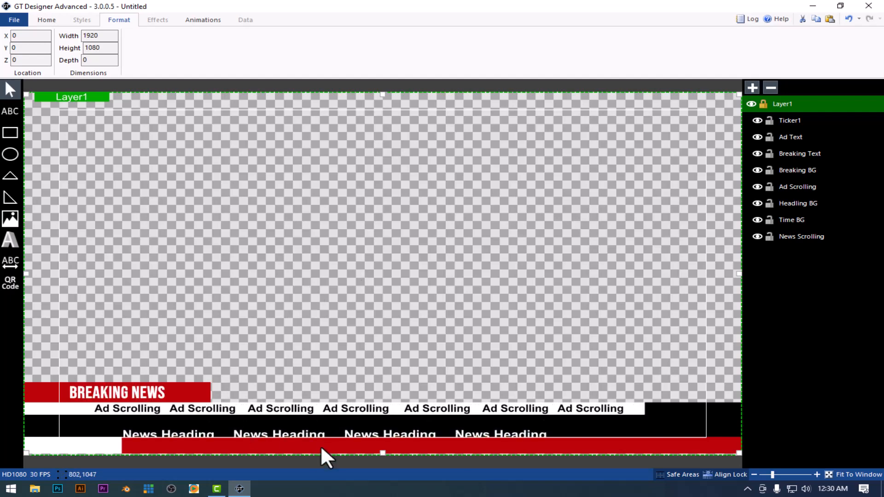
- Rename the News Heading ticker object from Ticker1 to Headline Text
click(310, 429)
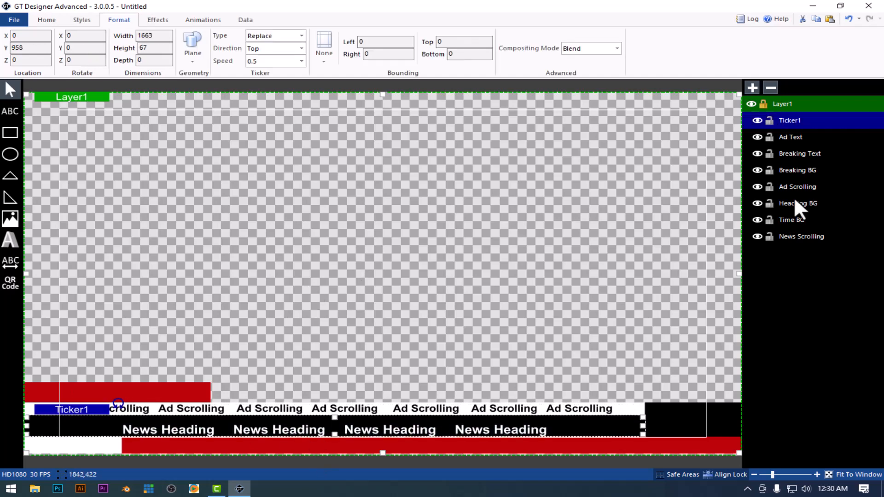
double_click(805, 119)
text(Headline Text)
click(595, 206)
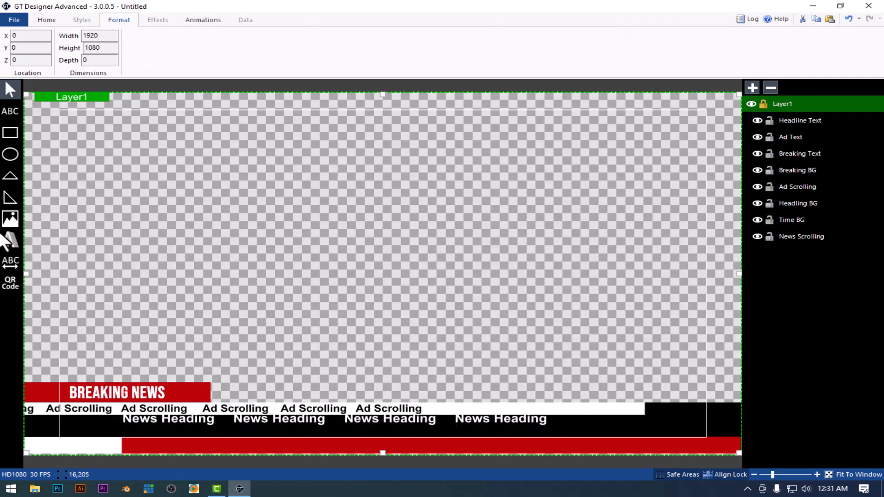
- Add a ticker text block about 1806 by 51 over the long red bar and center its text horizontally and vertically
click(11, 259)
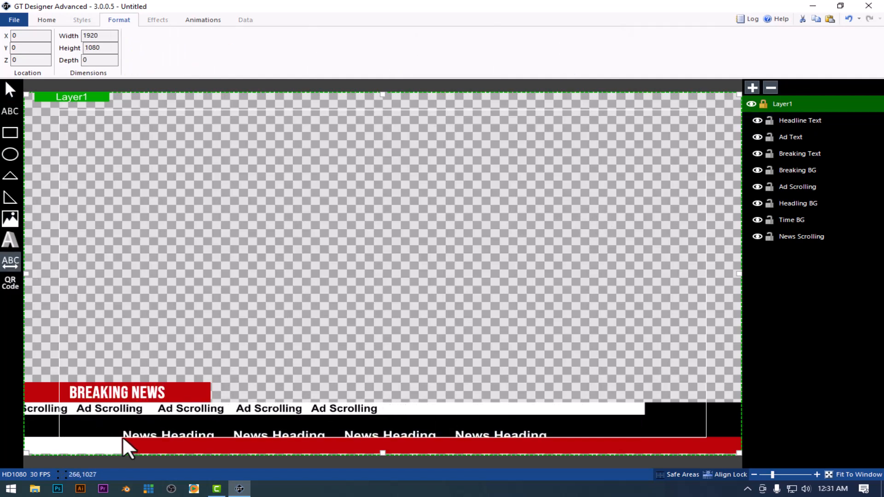
drag(122, 436, 797, 453)
click(551, 322)
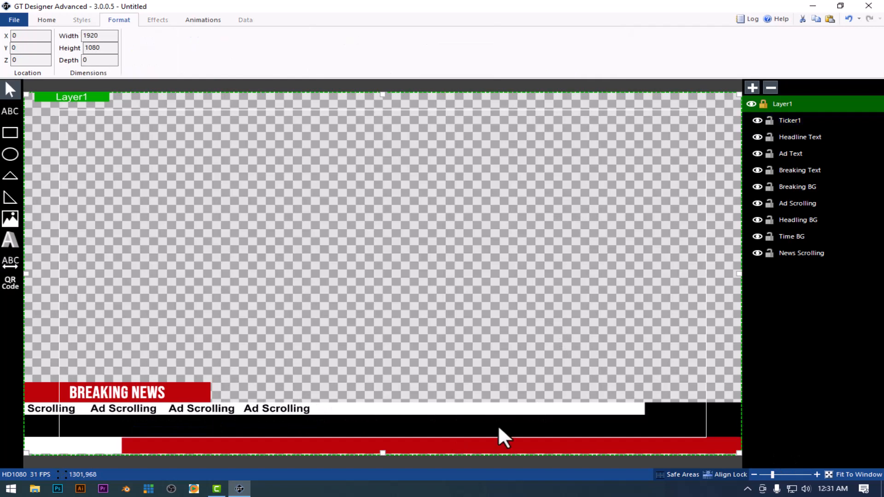
click(467, 445)
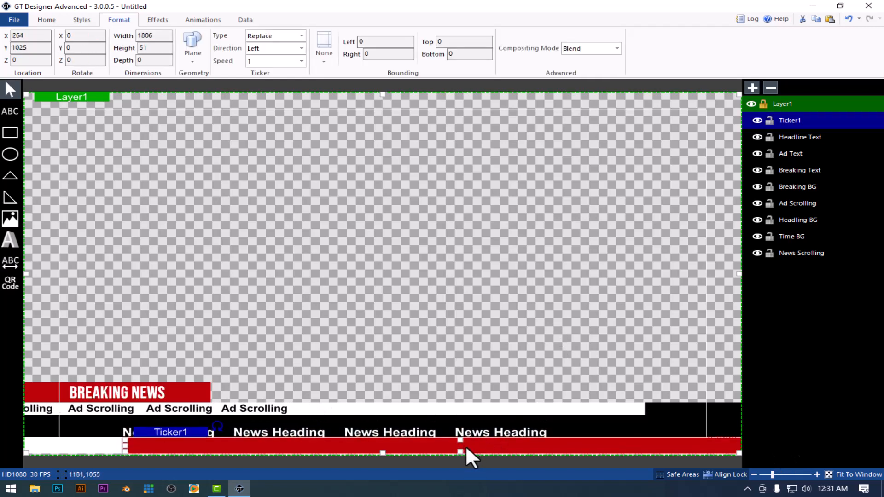
click(41, 19)
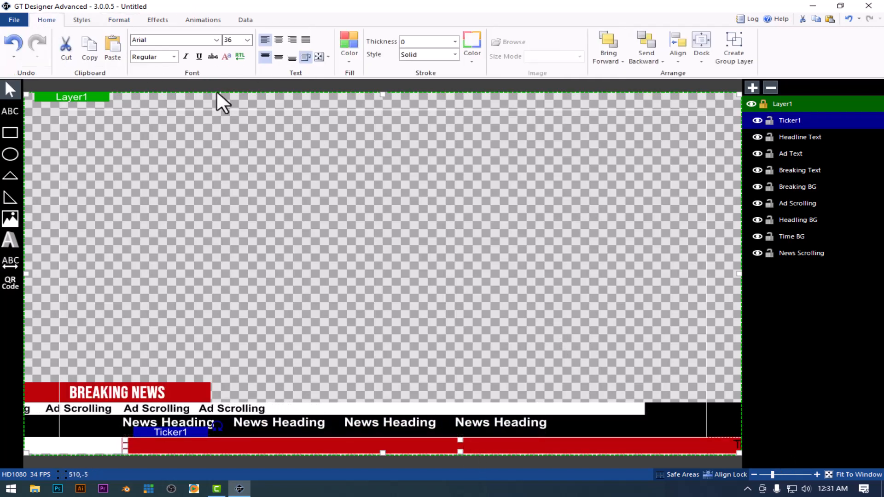
click(278, 39)
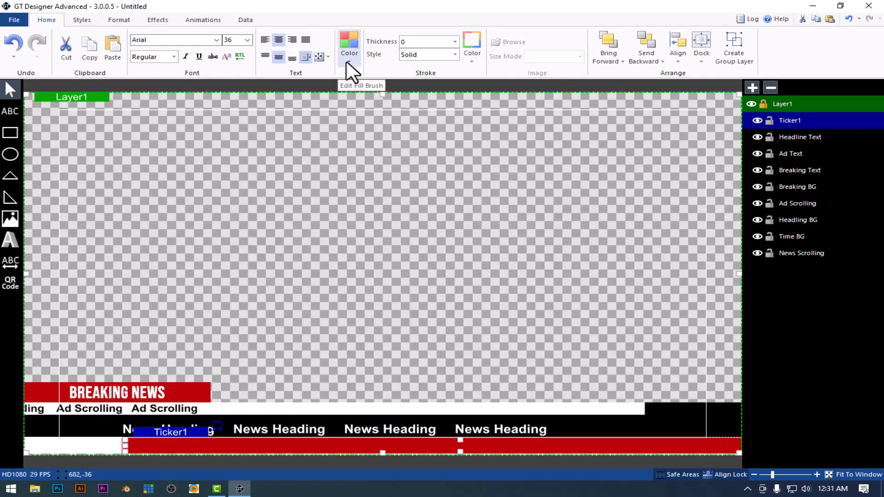
- Set the red bar ticker's content to the phrase News Secrolling repeated five times, with spaces between the repetitions
click(687, 446)
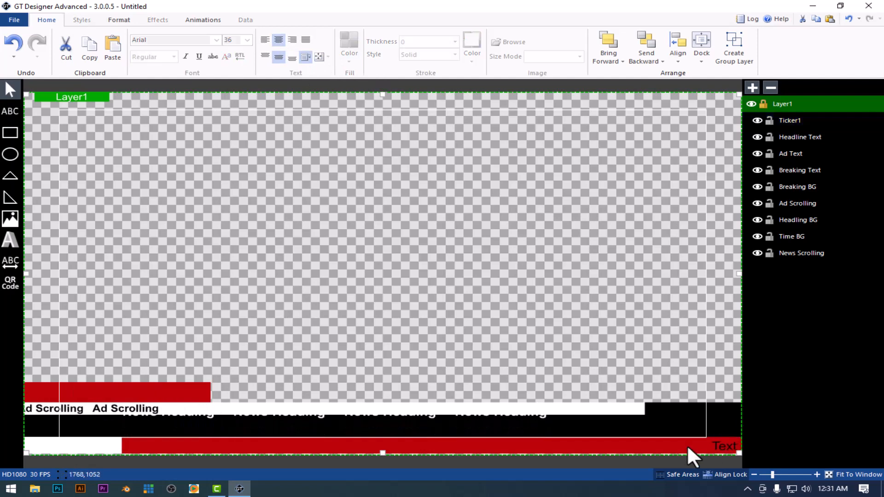
double_click(720, 446)
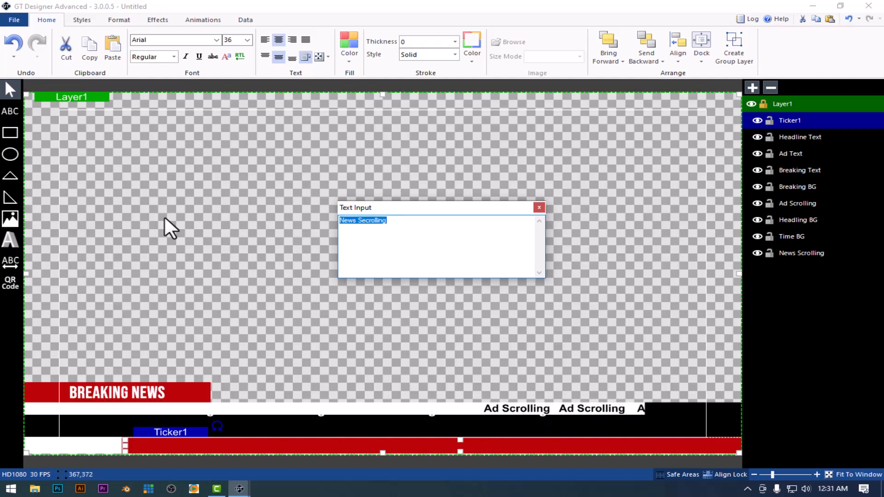
click(396, 223)
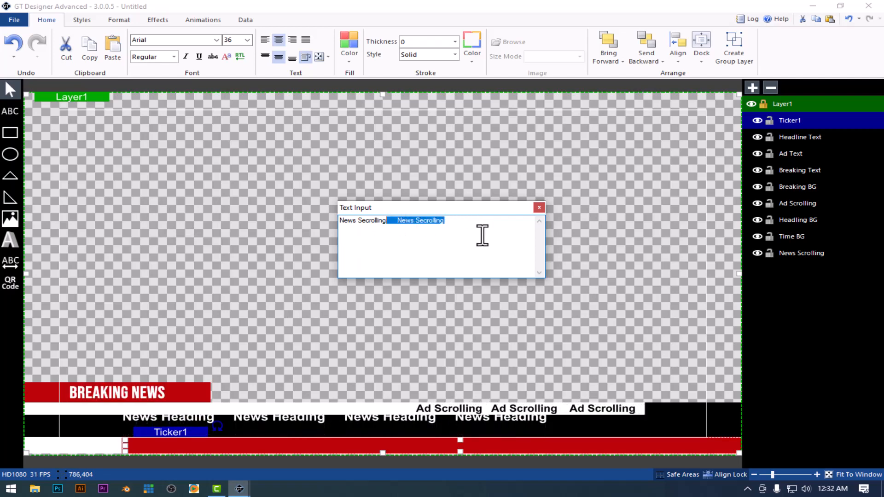
click(469, 225)
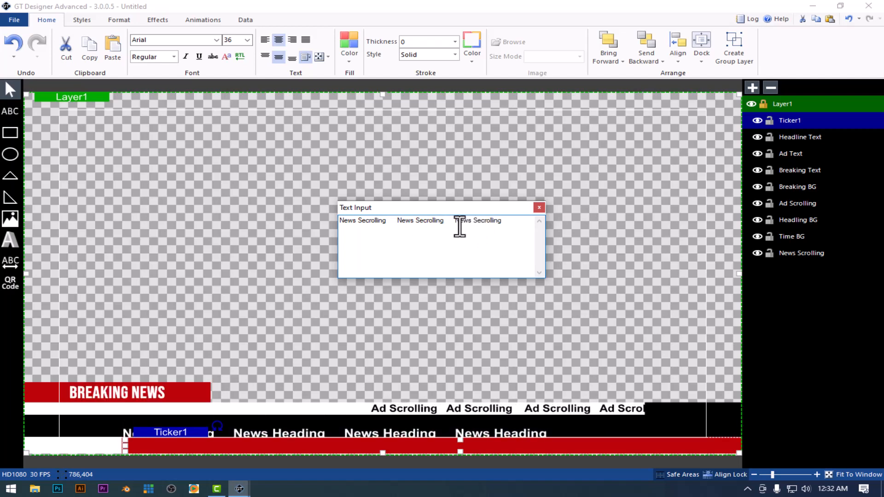
text(News Secrolling)
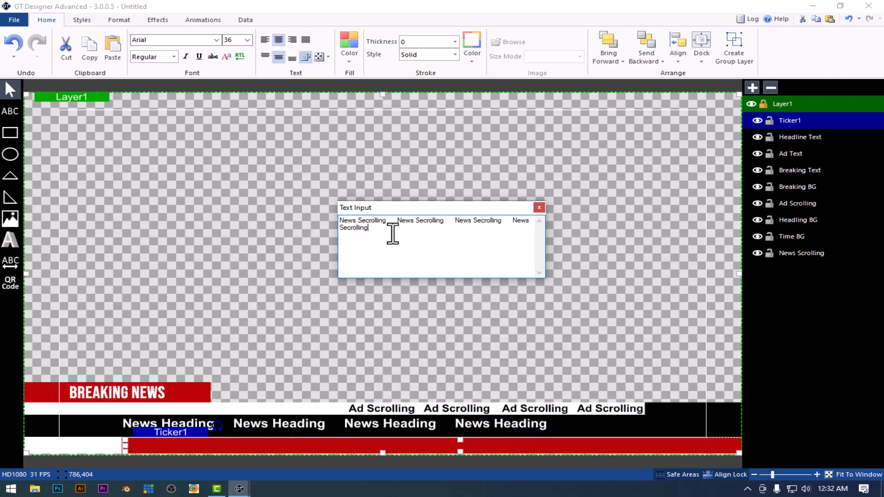
text(News Secrolling)
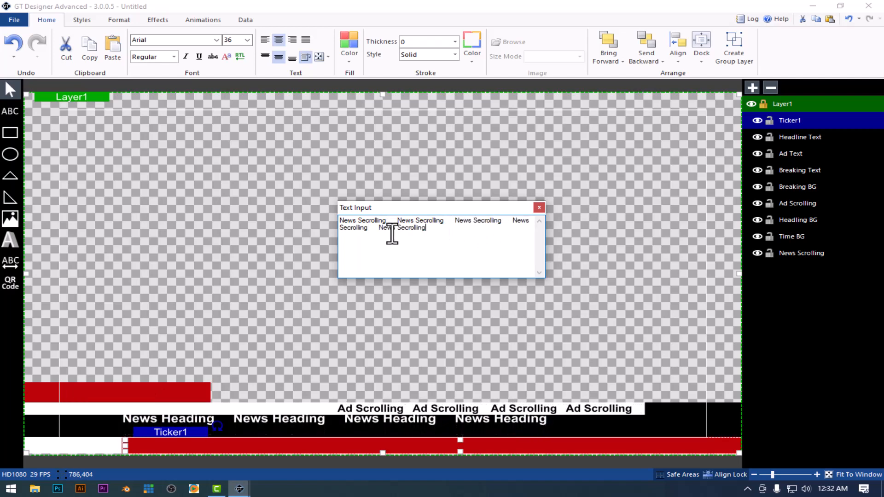
click(537, 207)
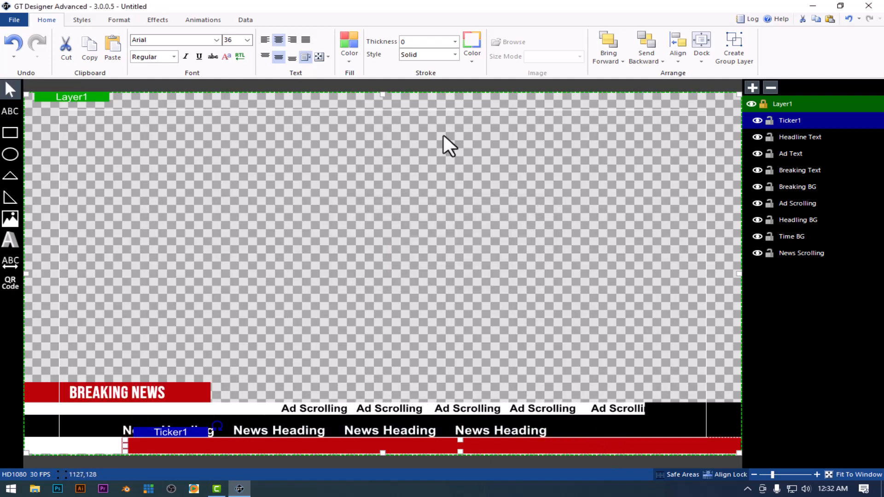
- Format the red bar ticker's text with a white fill, bold weight and font size 40
click(349, 58)
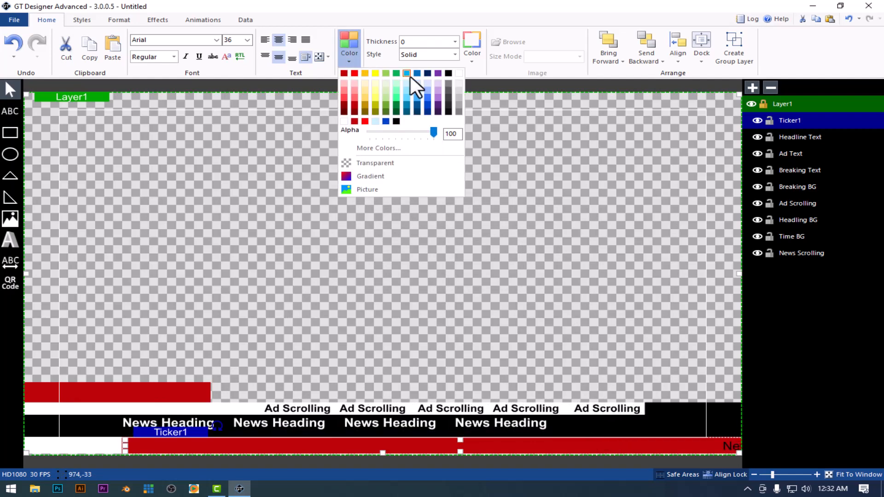
click(449, 73)
click(174, 56)
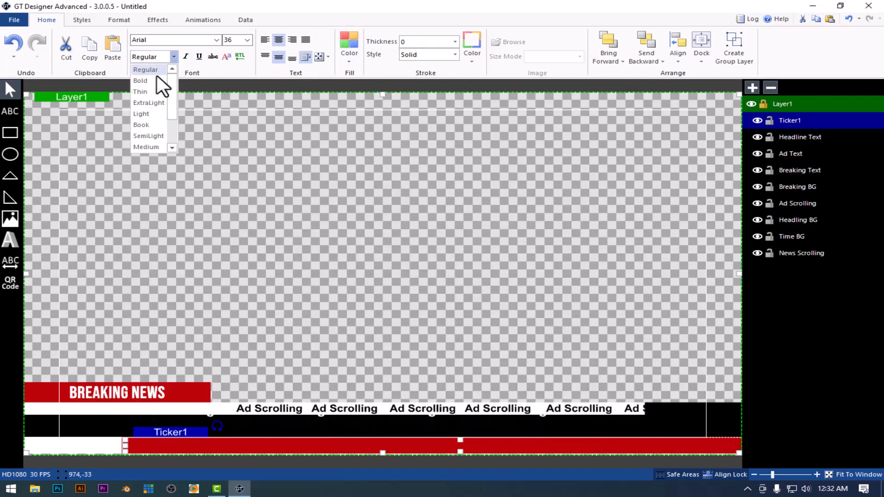
click(148, 80)
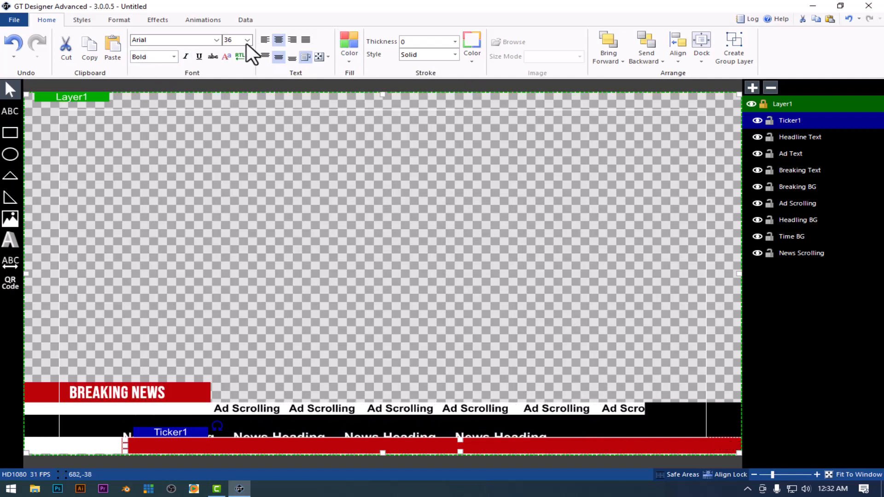
click(235, 40)
text(40)
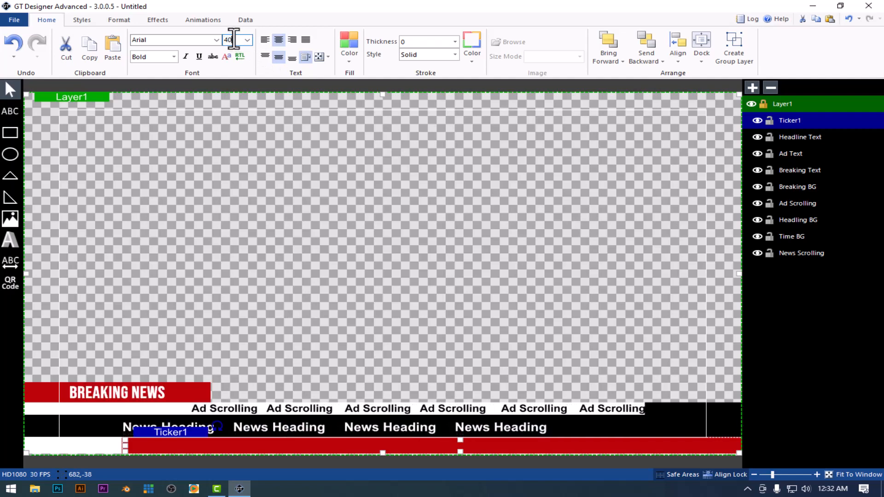
click(315, 277)
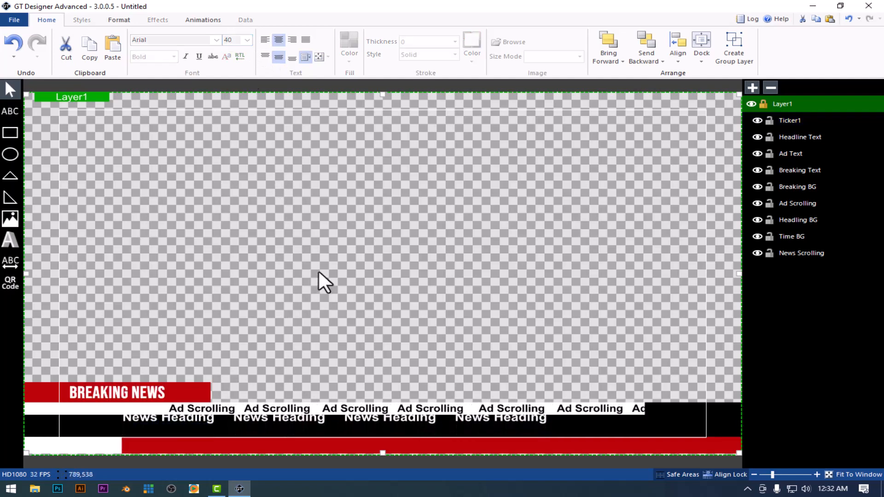
- Rename the red bar ticker object to News Scrolling and its background object to Scrolling BG
click(800, 121)
click(800, 119)
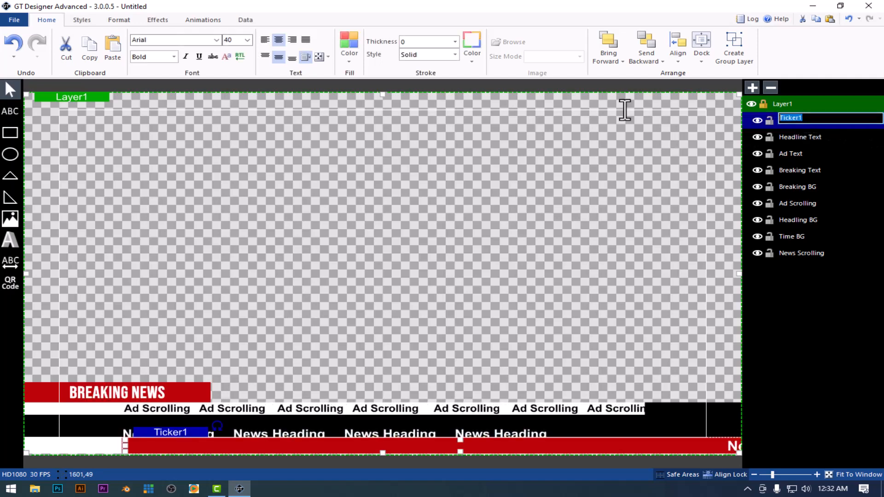
text(News Scrolling)
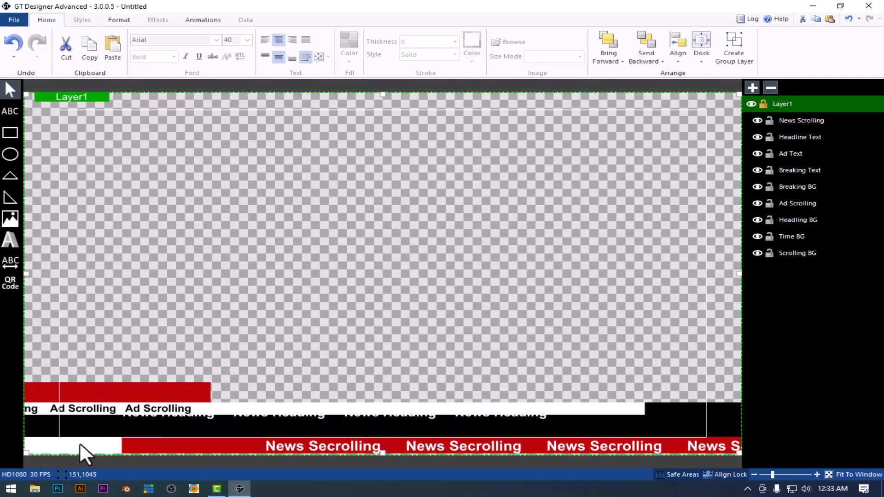
click(177, 435)
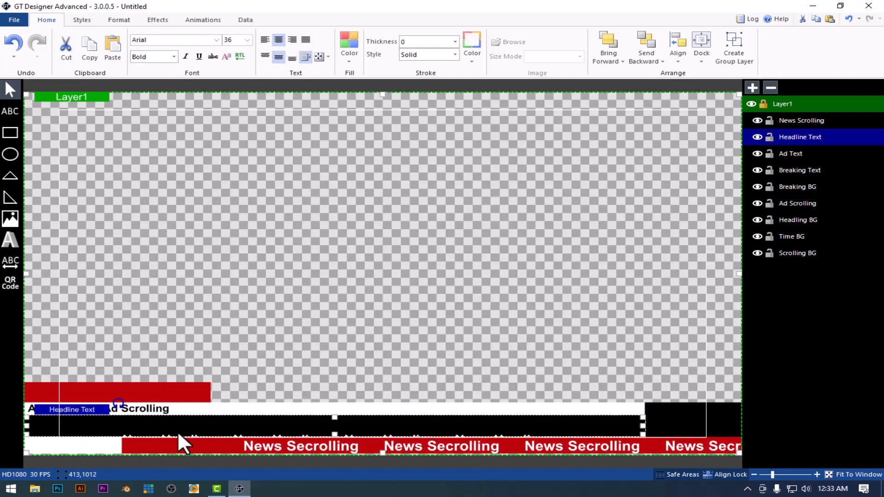
click(214, 293)
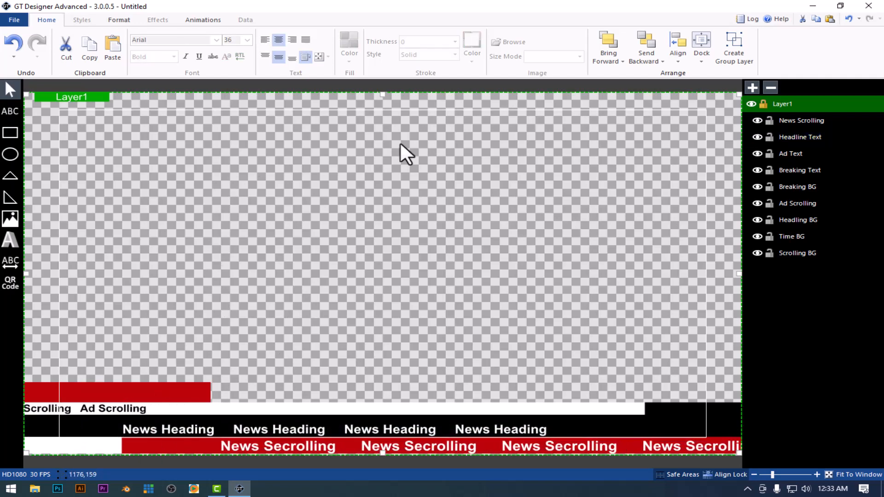
- Add a ticker text block about 480 by 82 on the empty canvas and set its direction to Top
click(14, 261)
click(195, 212)
drag(371, 243, 377, 243)
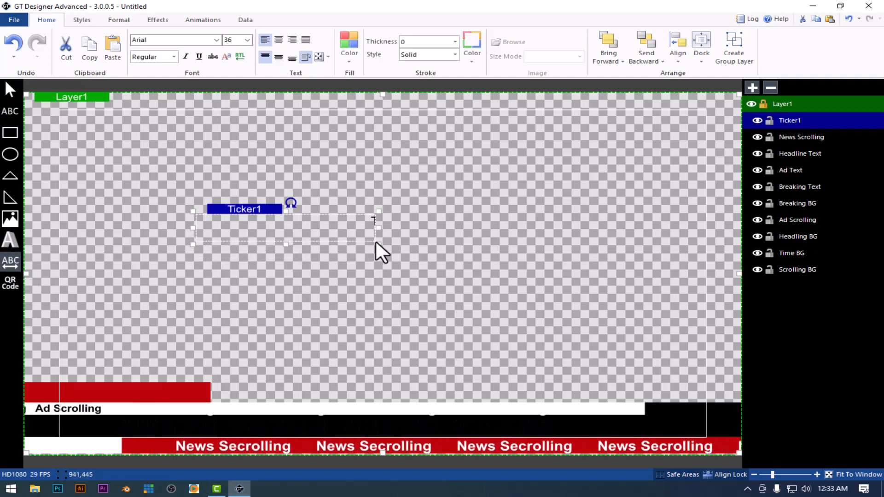
click(84, 19)
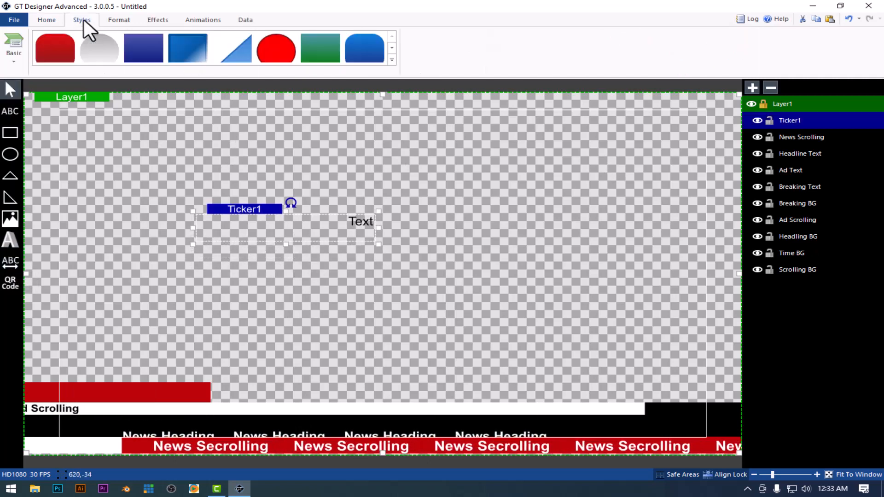
click(122, 20)
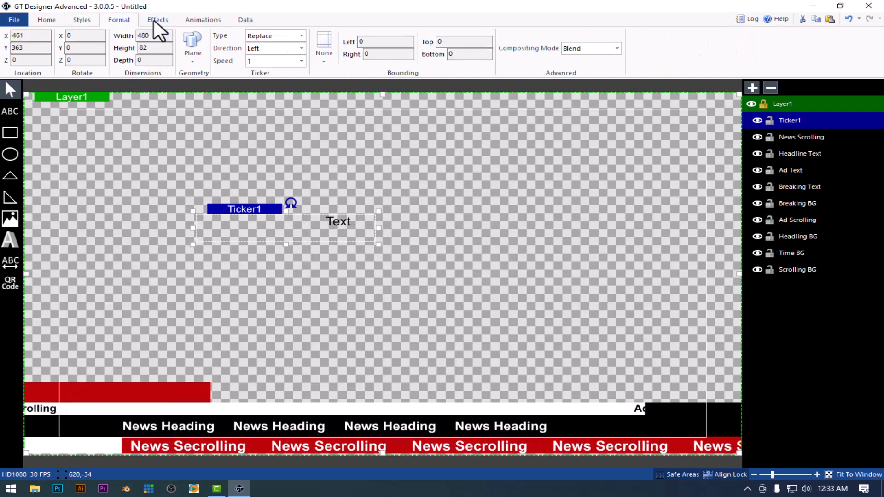
click(301, 48)
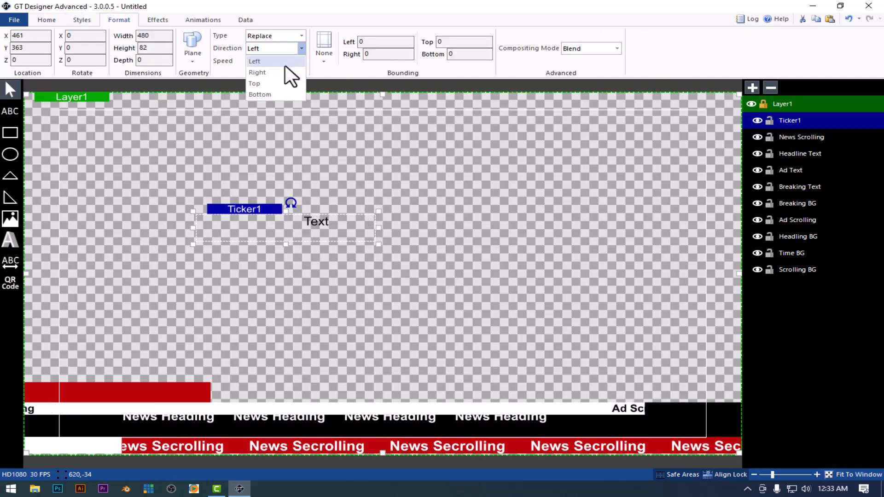
click(266, 81)
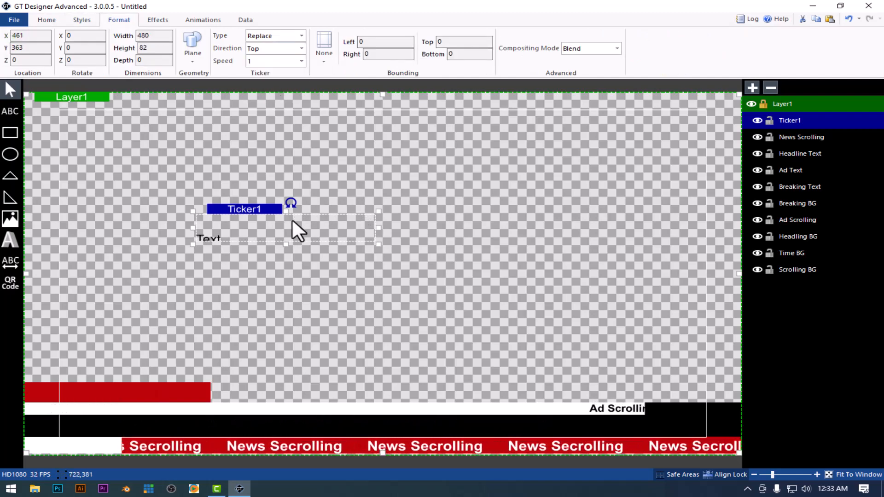
- Center the new ticker's text both ways, make it bold and set its content to the weekday, date and time
click(50, 23)
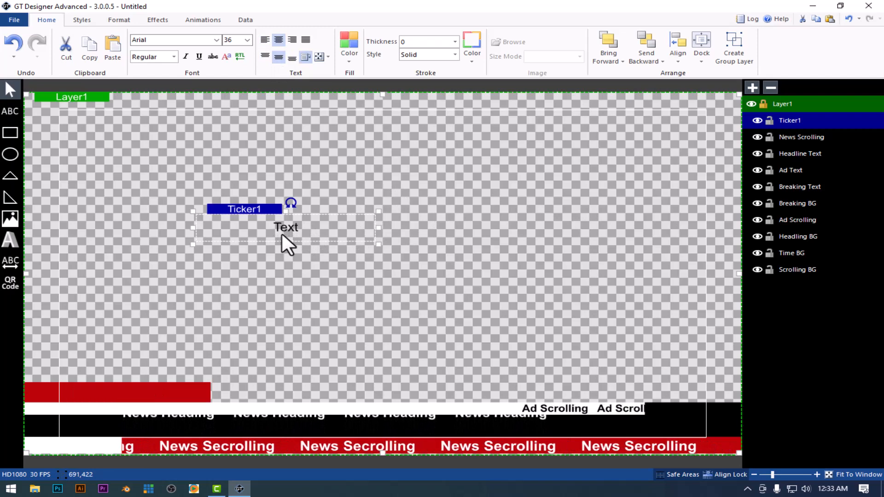
click(174, 56)
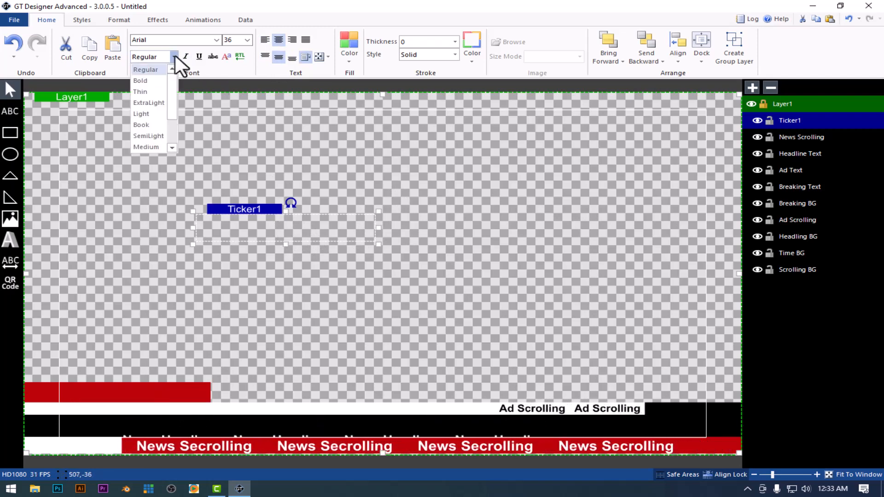
click(141, 81)
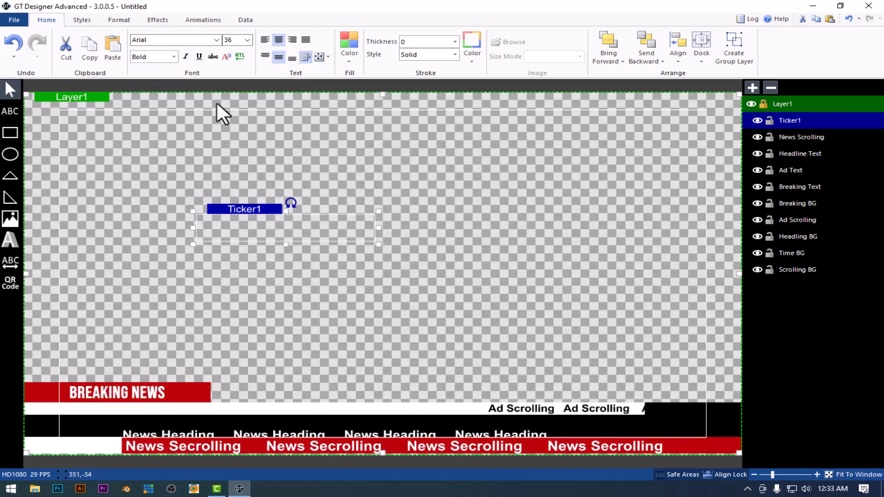
double_click(280, 228)
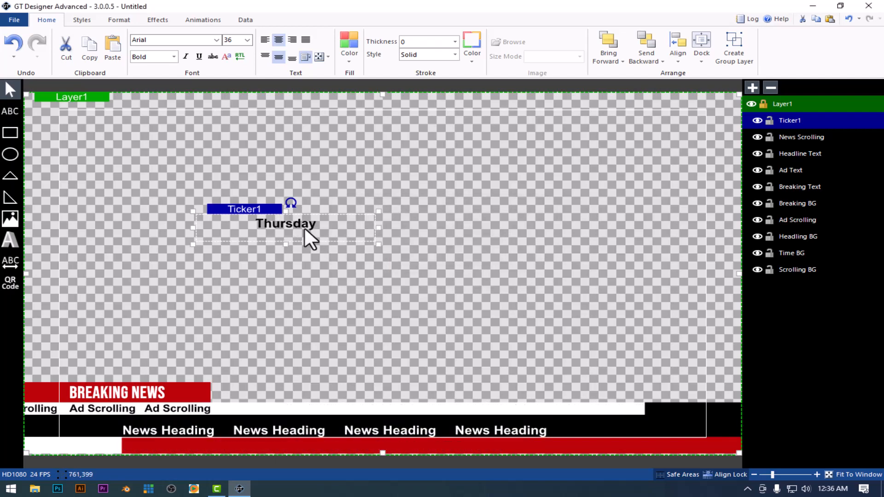
- Move the date and time ticker onto the white box beside the red bar and resize it to 264 by 51
drag(303, 227, 121, 448)
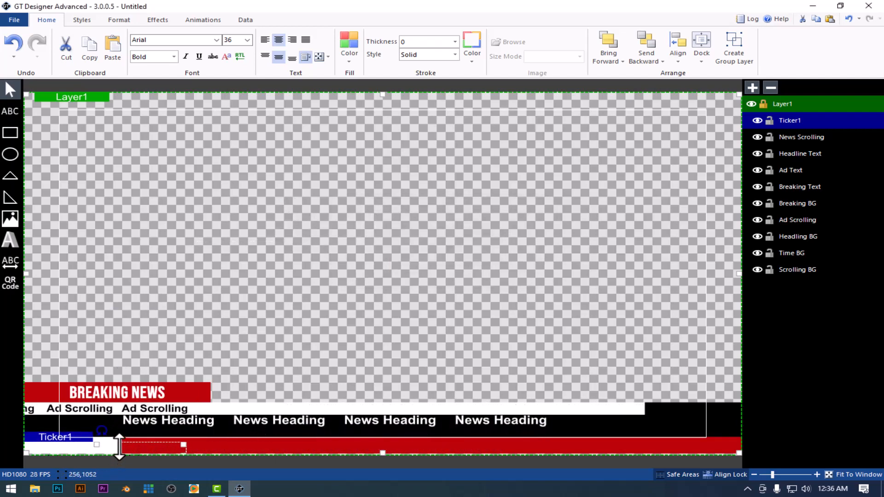
click(799, 475)
scroll(217, 368, down, 5)
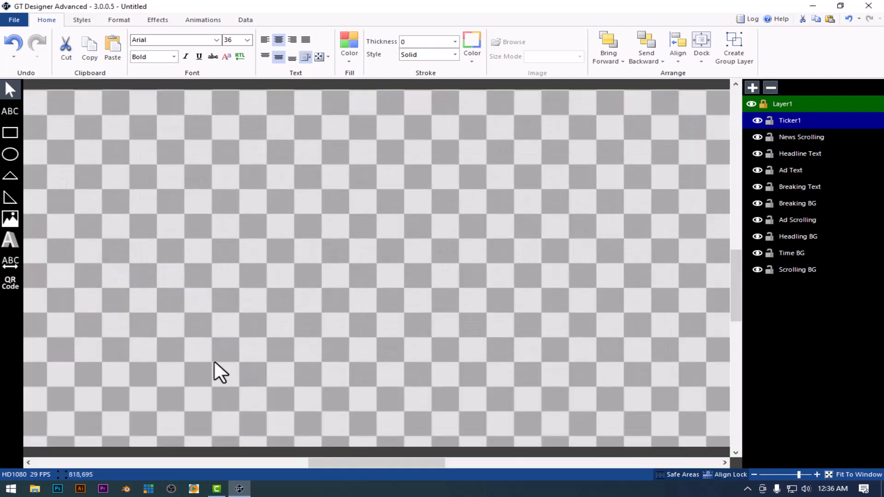
scroll(295, 414, down, 2)
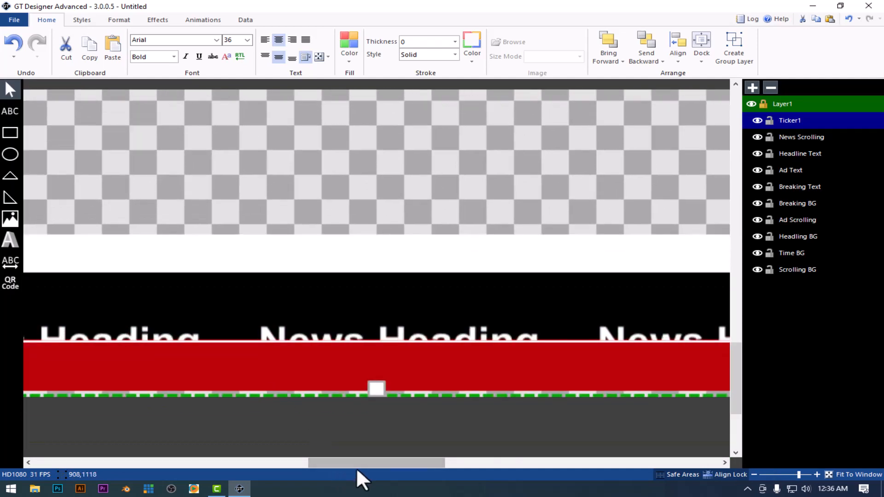
drag(353, 463, 146, 468)
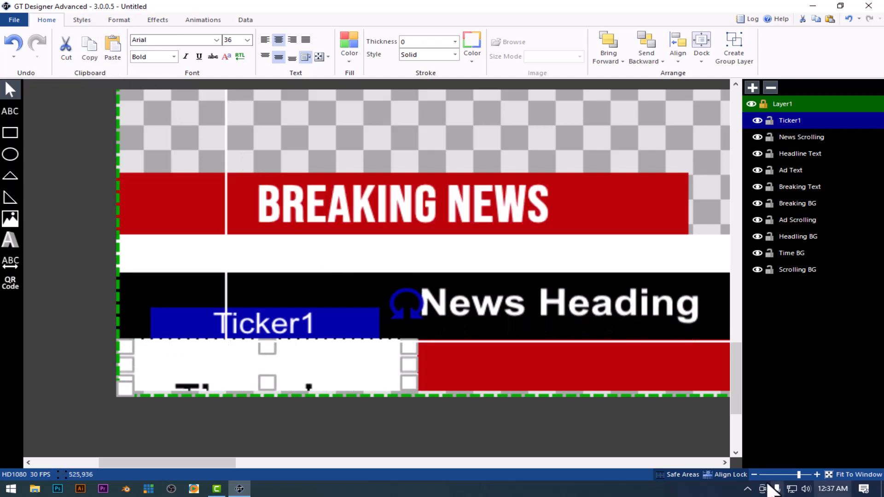
click(857, 474)
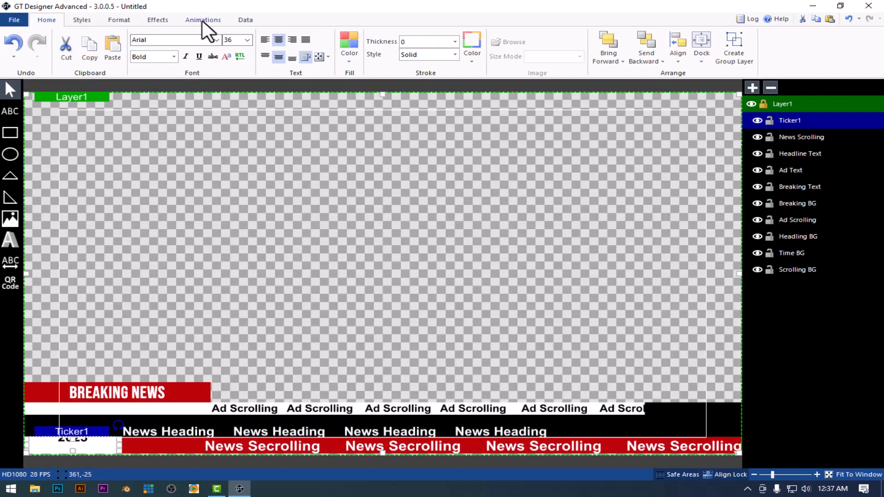
- Set the date and time ticker's speed to 0.5 and its font size to 30
click(122, 20)
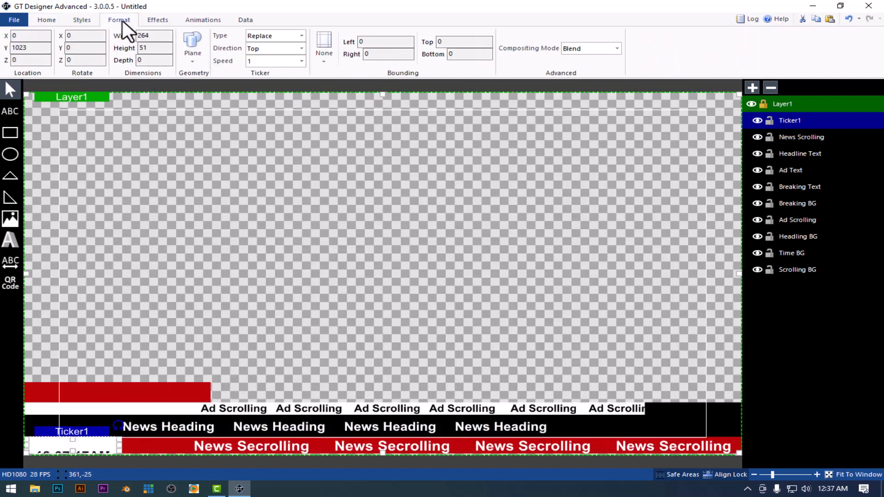
click(302, 61)
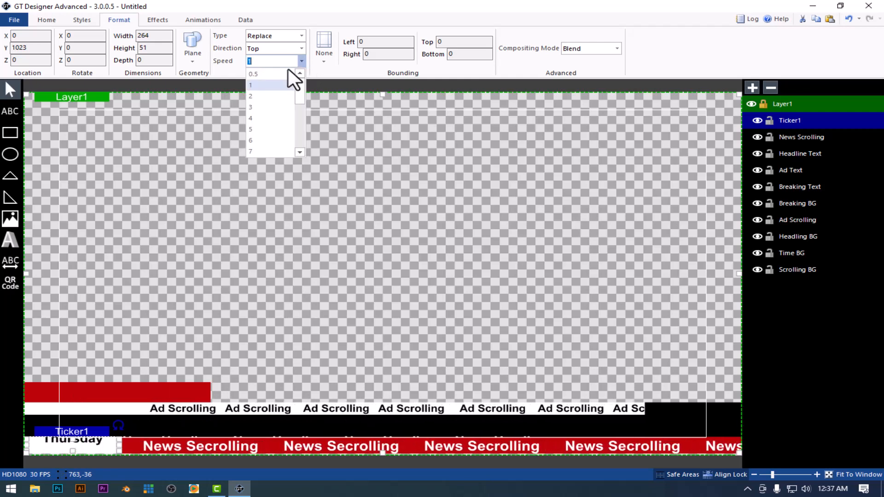
click(263, 75)
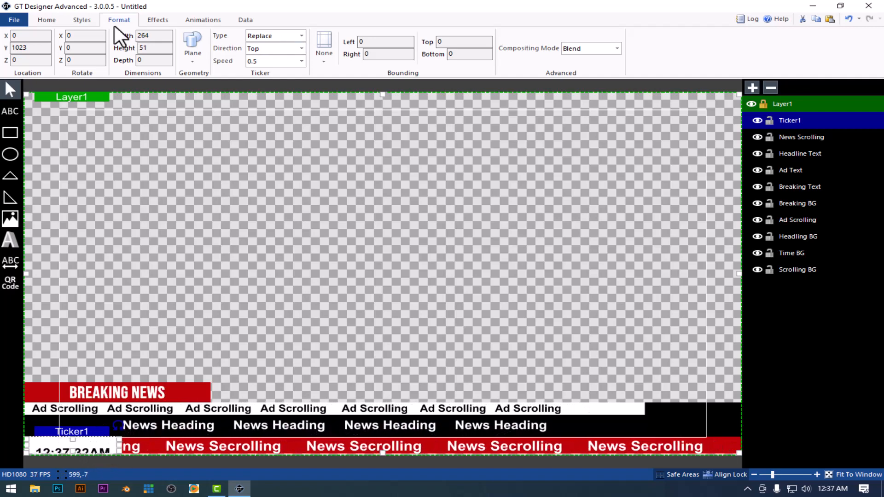
click(48, 20)
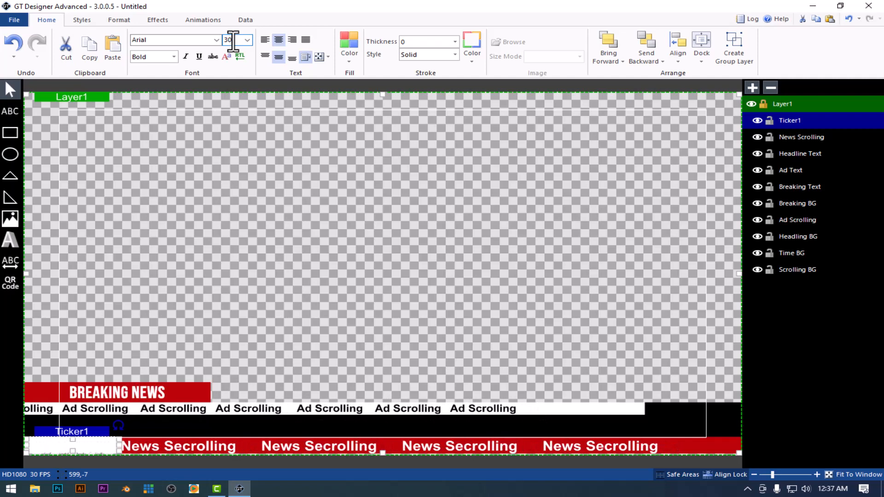
click(192, 162)
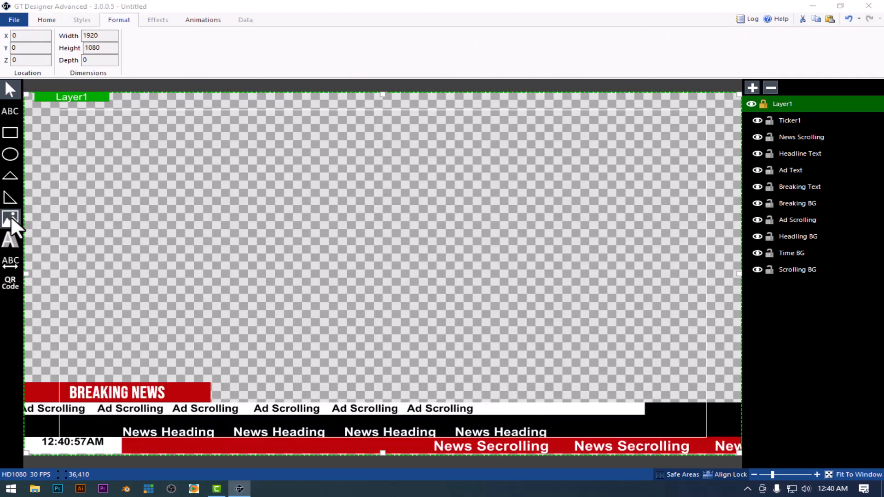
- Insert the Bongo Subscriber Button image from Downloads and place it over the lower-right end of the lower third
click(11, 216)
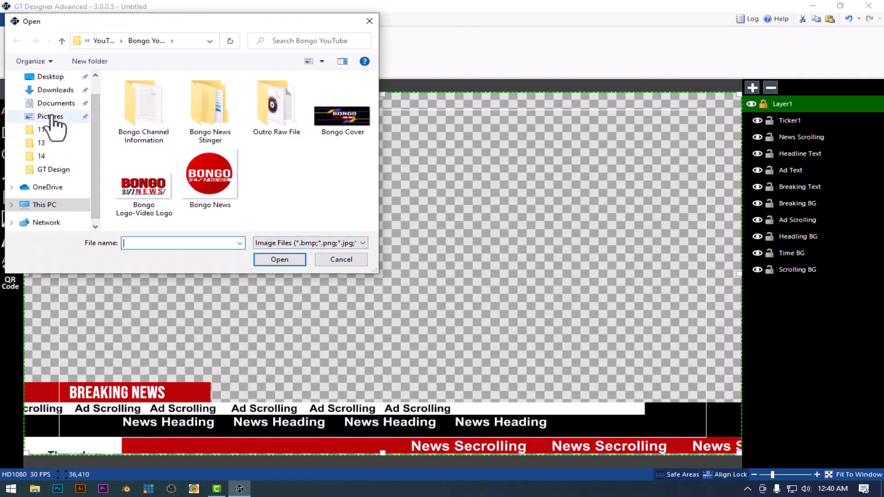
click(48, 91)
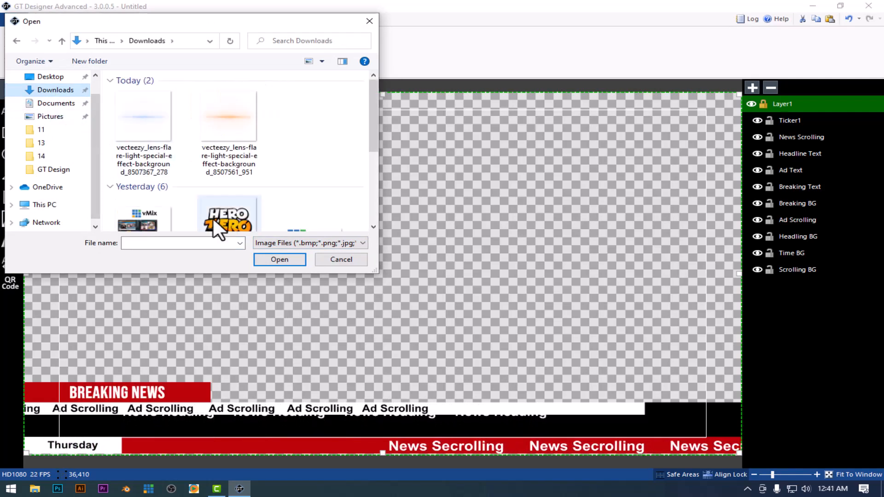
scroll(217, 214, down, 5)
click(133, 189)
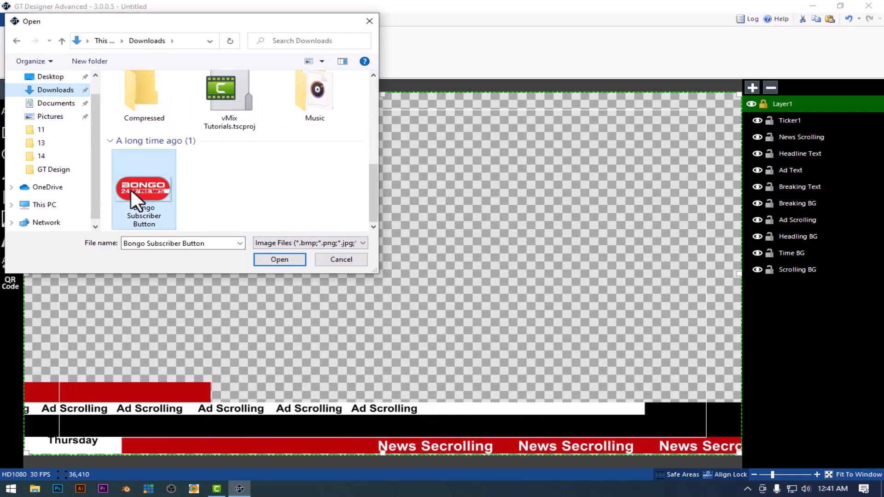
click(276, 258)
drag(170, 158, 636, 391)
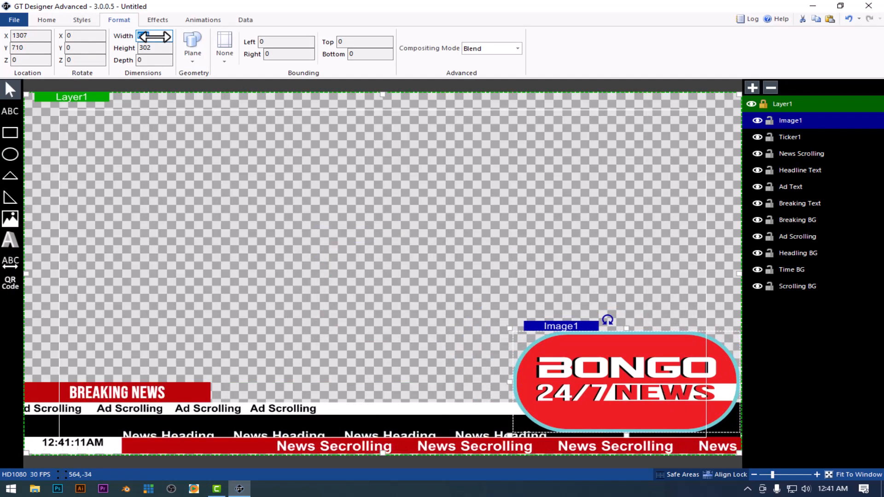
- Resize the Bongo logo image to a width of 200 and a height of 100
text(200)
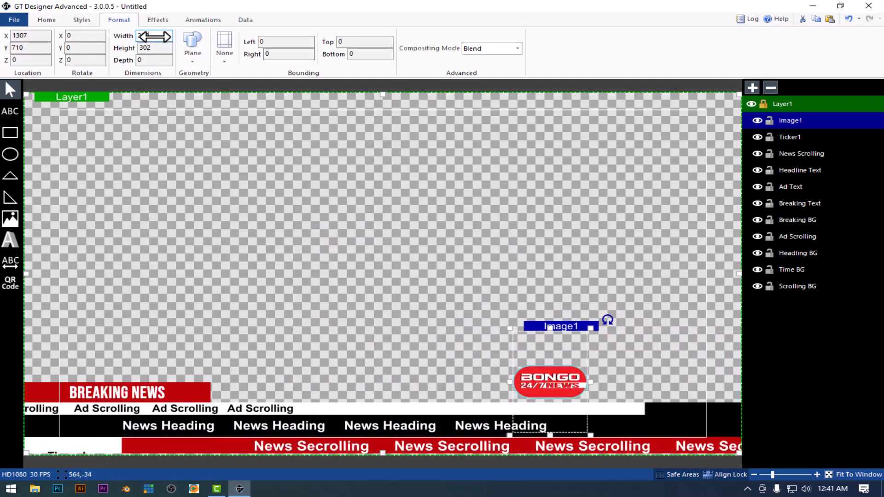
key(Tab)
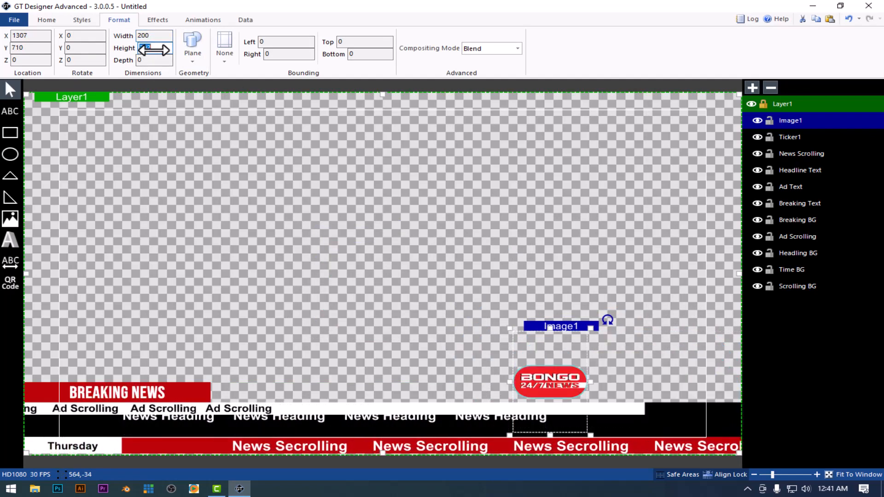
text(100)
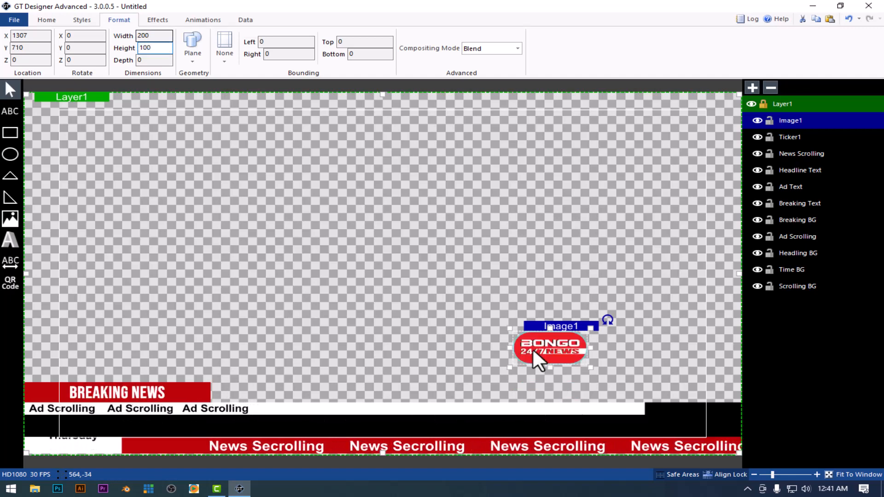
- Position the logo image over the black area at the lower third's far end, at X 1695 and Y 924
drag(540, 339, 682, 392)
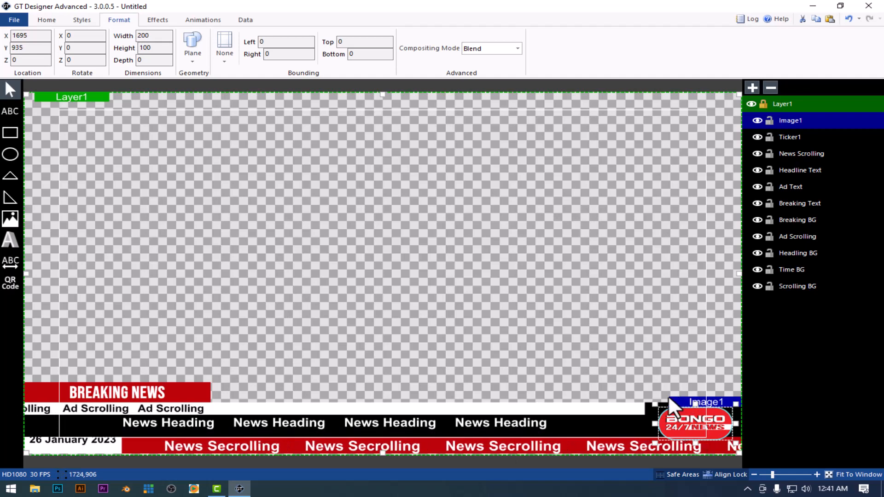
key(Up)
key(Up)
key(Up)
key(Up)
key(Up)
key(Up)
key(Up)
key(Up)
key(Up)
key(Up)
key(Up)
key(Up)
key(Up)
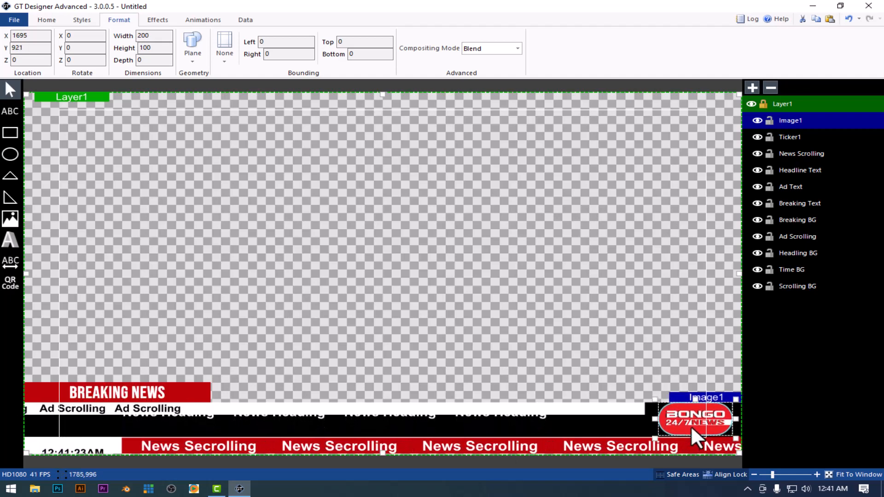
key(Down)
key(Down)
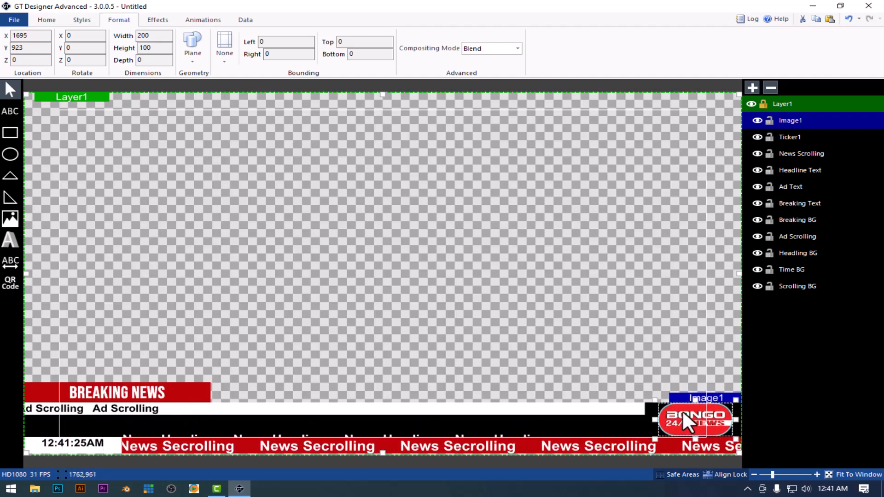
click(606, 316)
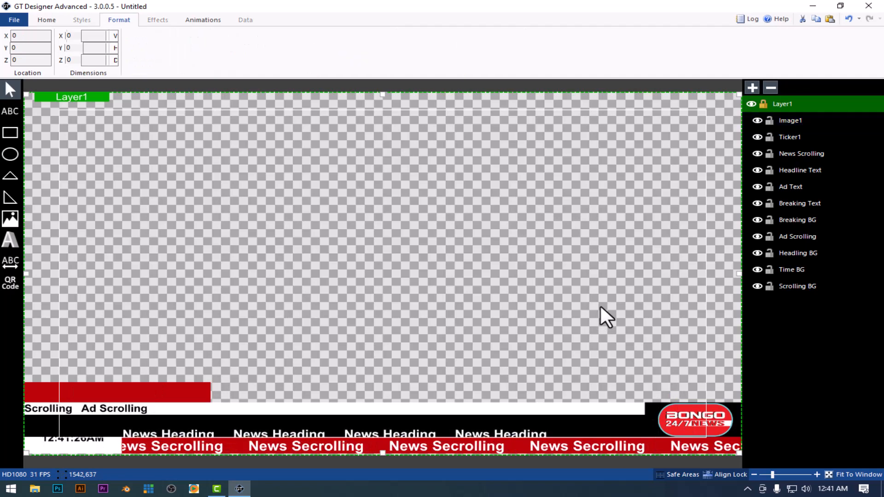
click(678, 419)
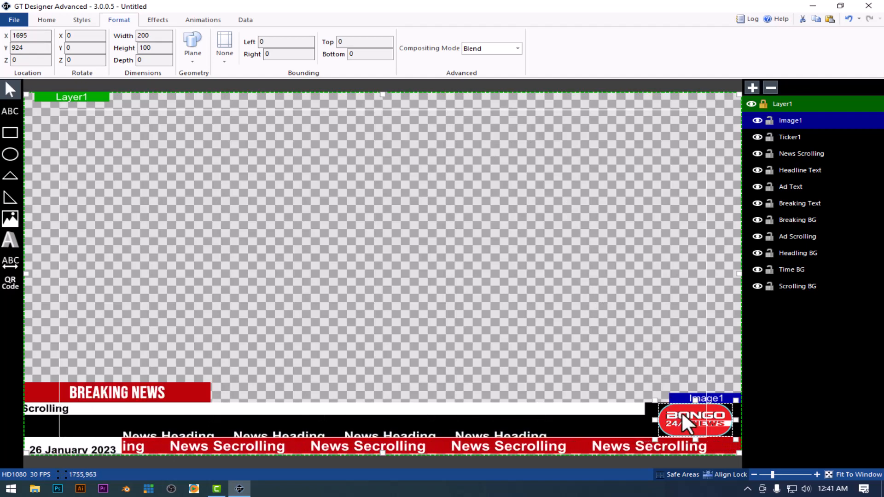
- Rename the logo image layer as Logo and the date and time ticker layer as Time
double_click(783, 118)
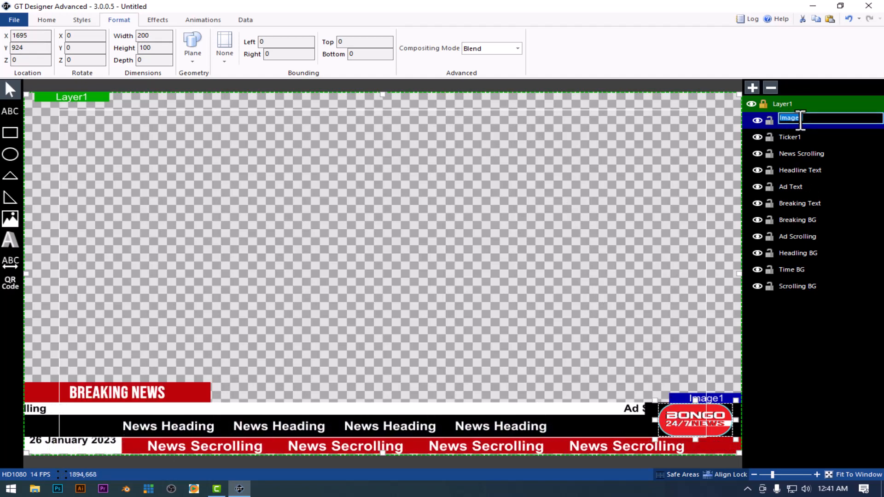
key(BackSpace)
text(Logo)
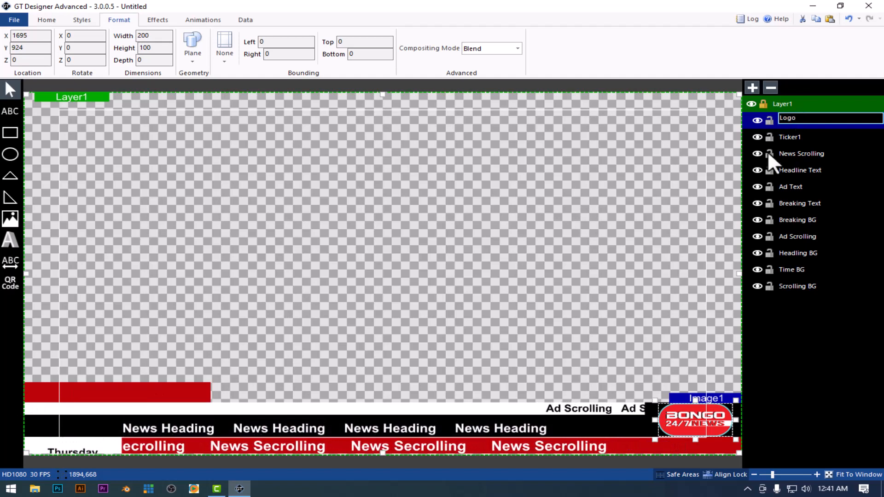
click(620, 203)
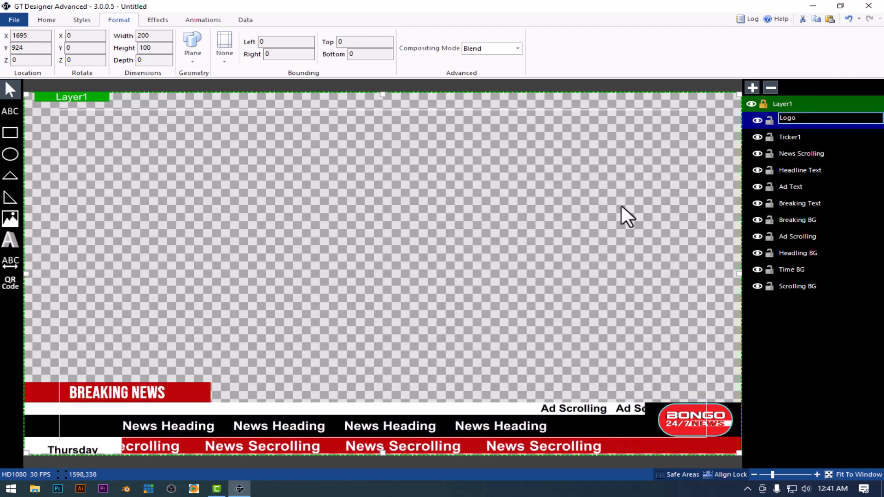
click(793, 137)
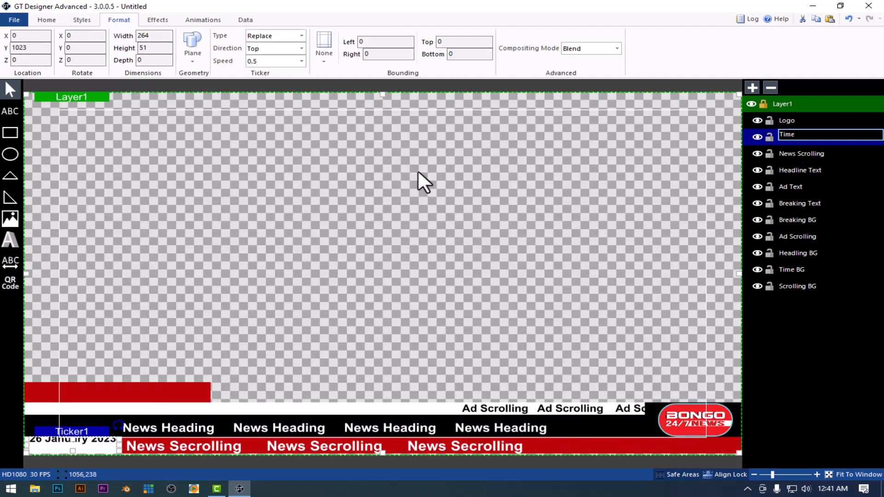
click(486, 308)
- Try the RotateContinuous animation on the flat logo and reset its transition to None
click(683, 424)
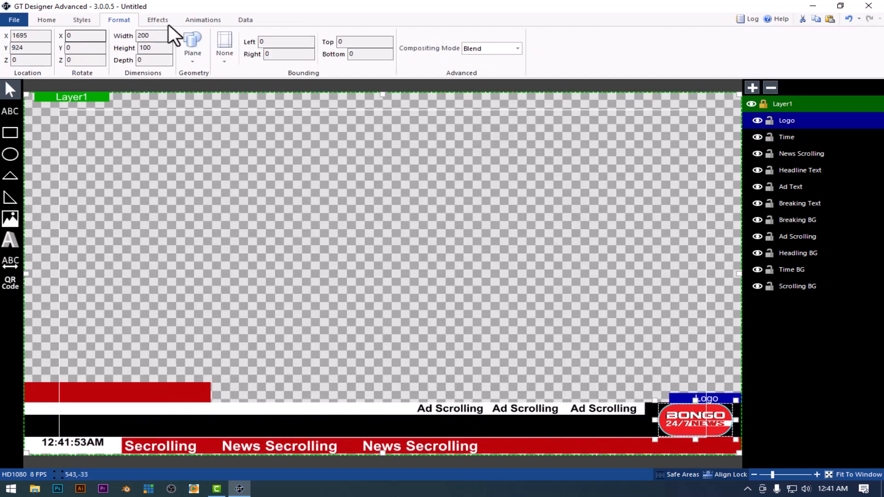
click(195, 19)
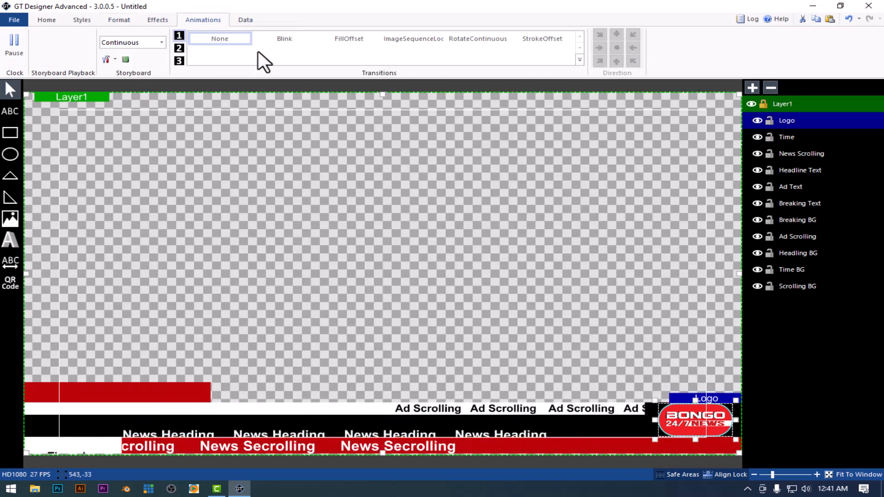
click(461, 40)
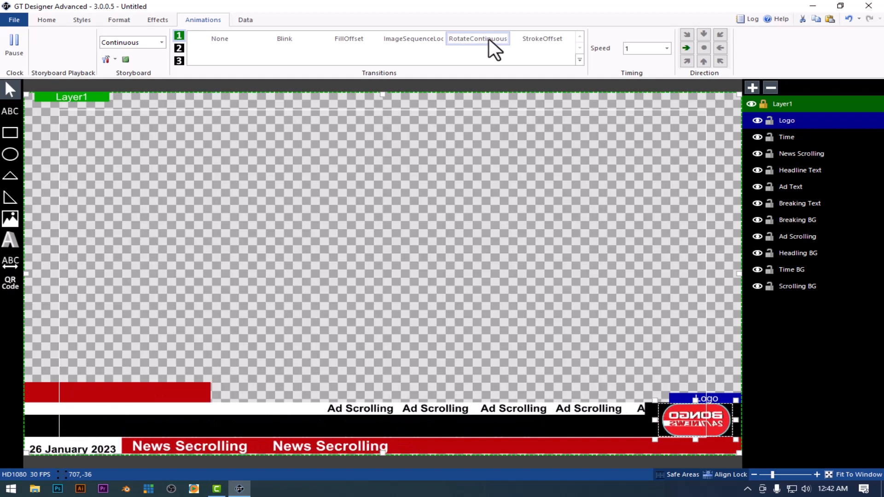
click(233, 39)
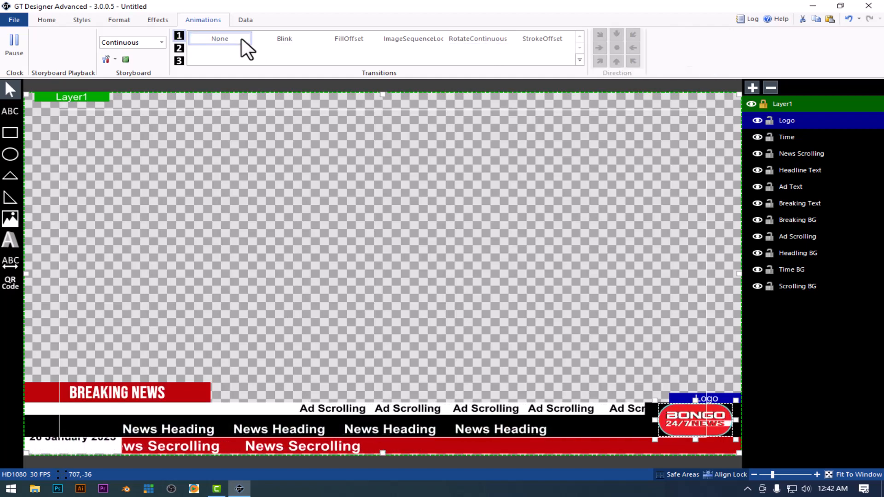
- Change the logo's geometry from a plane to a Cube with a depth of 100
click(48, 19)
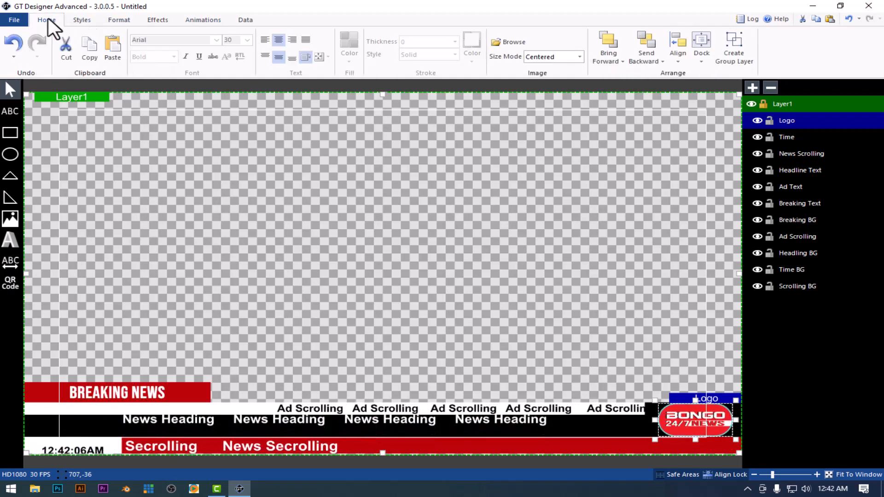
click(84, 19)
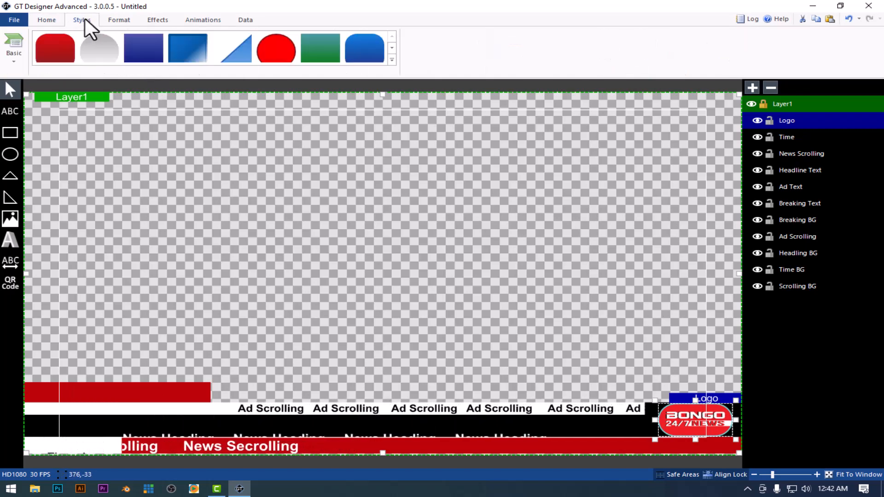
click(119, 19)
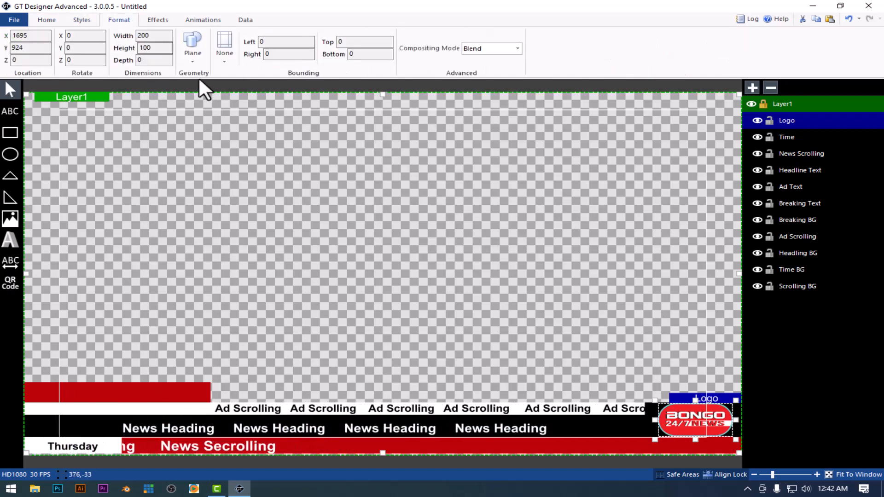
click(197, 62)
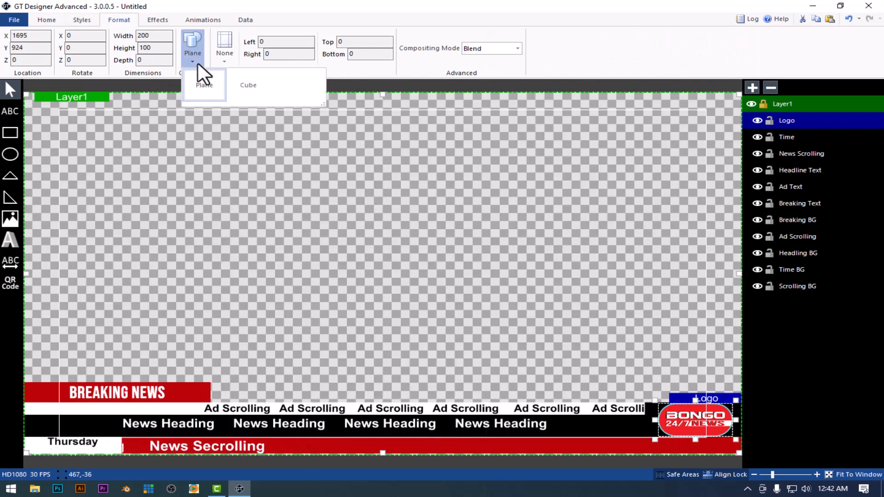
click(256, 87)
text(100)
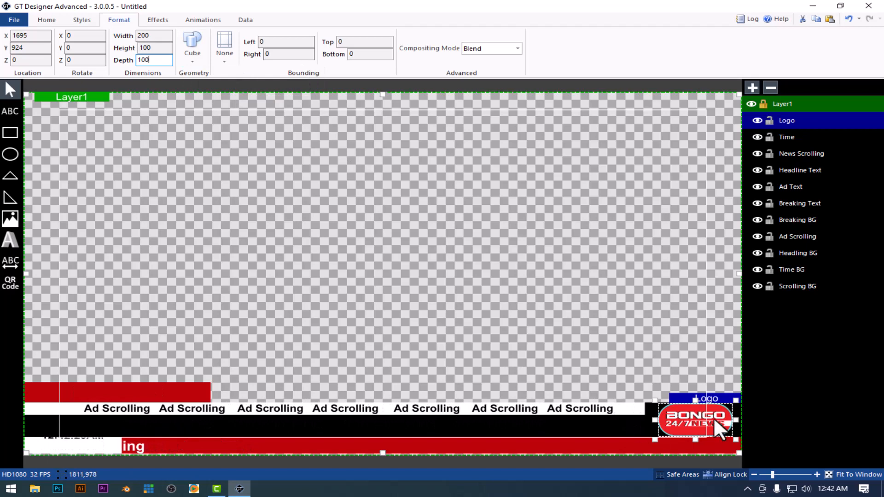
- Apply the RotateContinuous transition to the cube logo in the Continuous storyboard and set its speed to 0.05
click(193, 21)
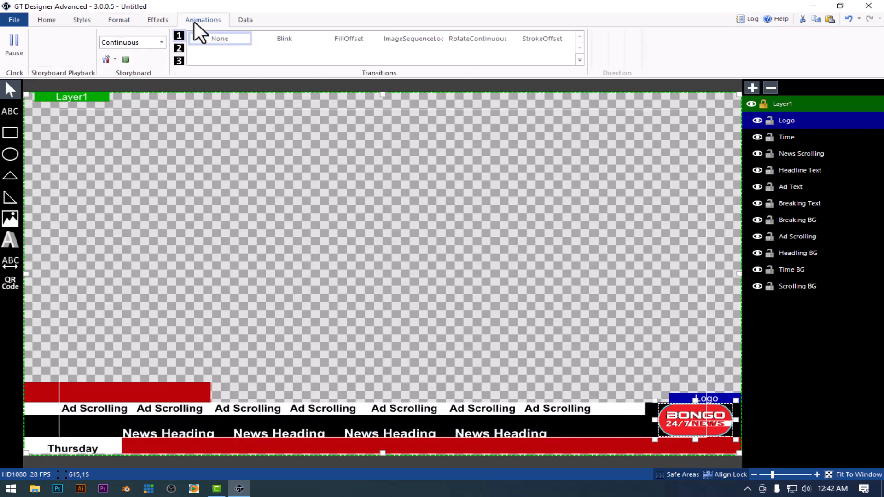
click(160, 41)
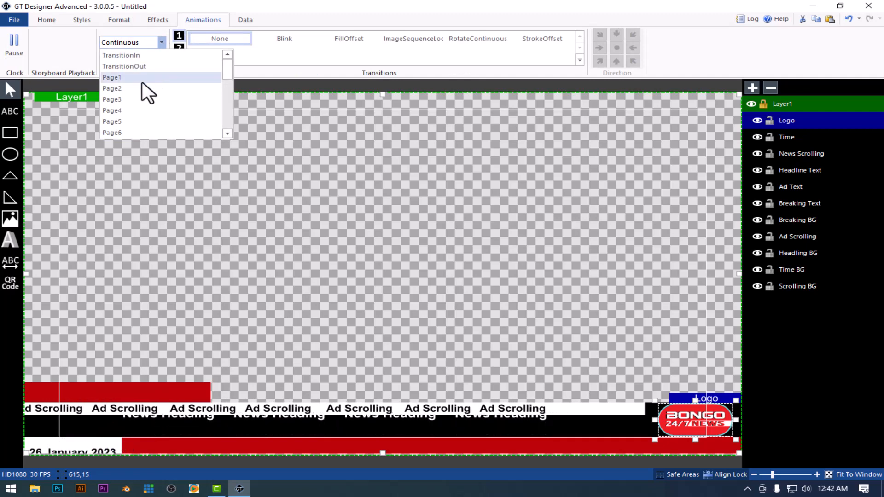
scroll(138, 94, down, 3)
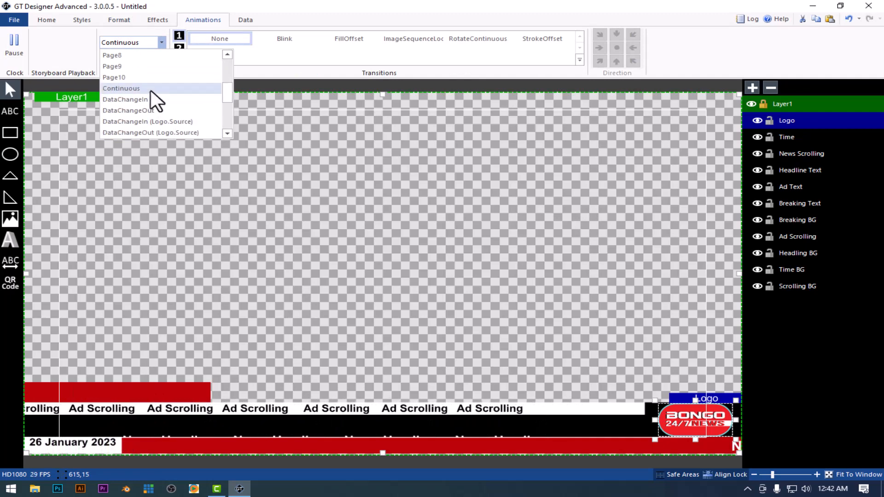
click(150, 89)
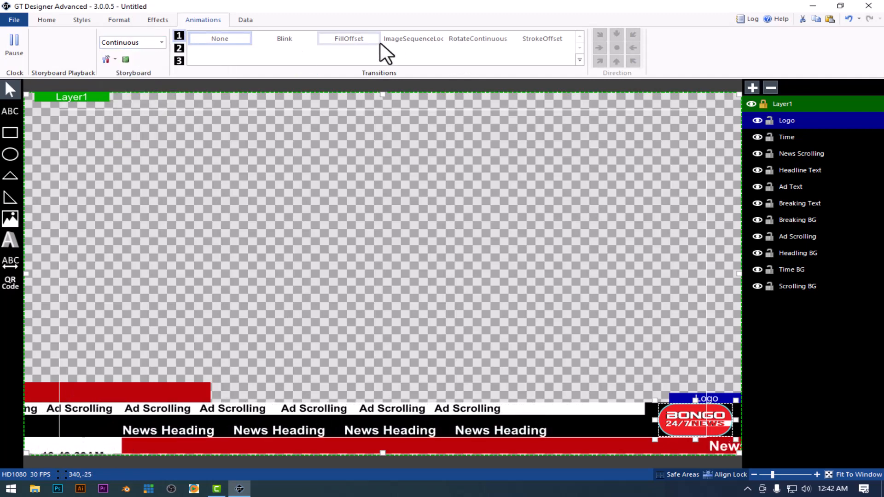
click(417, 40)
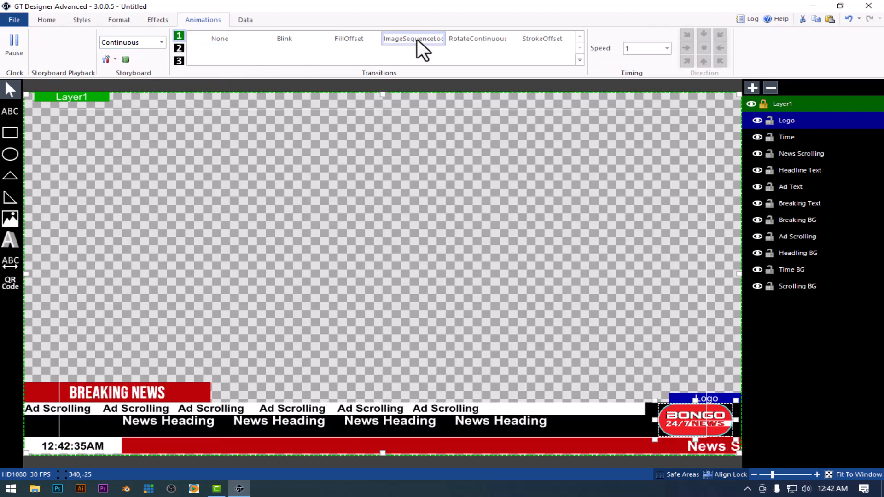
click(458, 37)
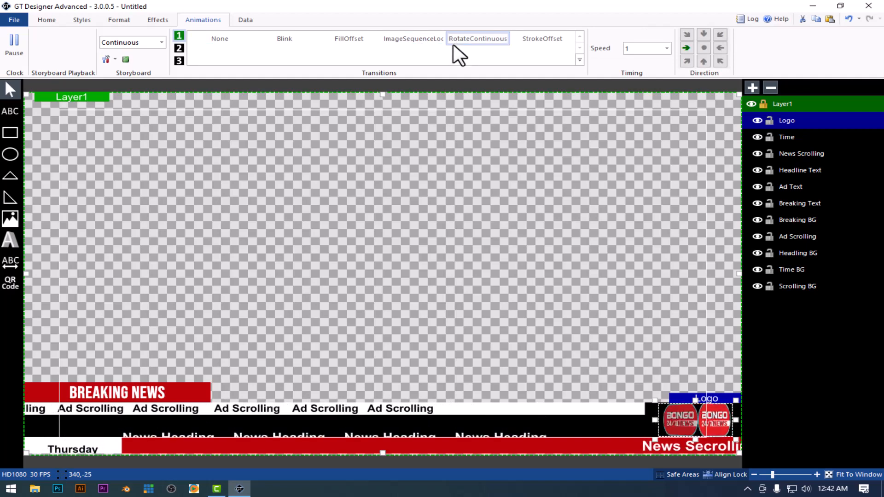
click(667, 48)
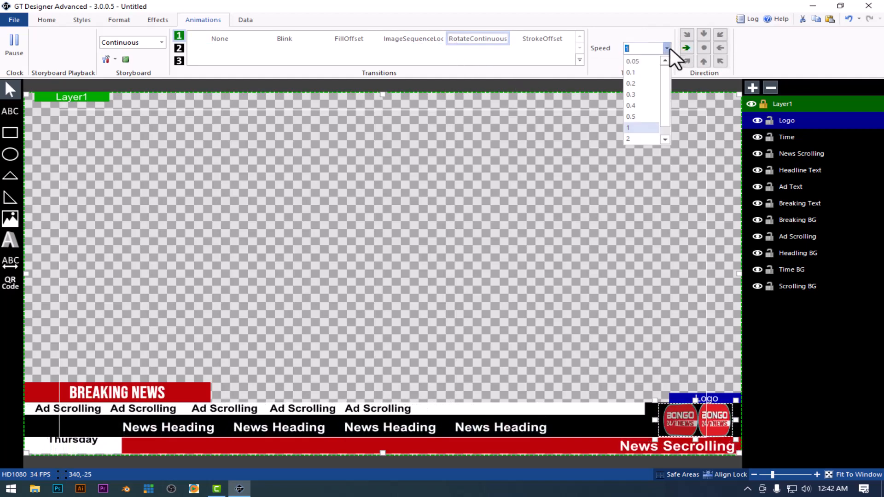
click(643, 60)
click(560, 139)
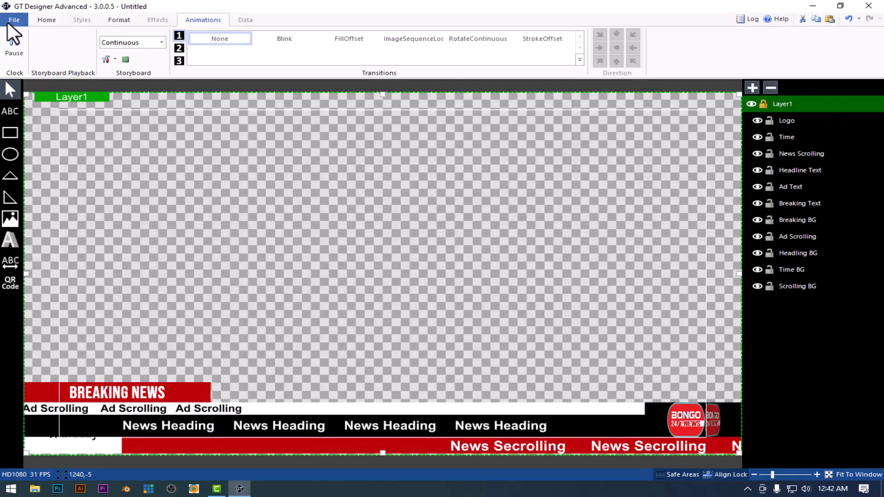
- Save the title in Downloads as TV News Scrolling and close GT Designer
click(13, 19)
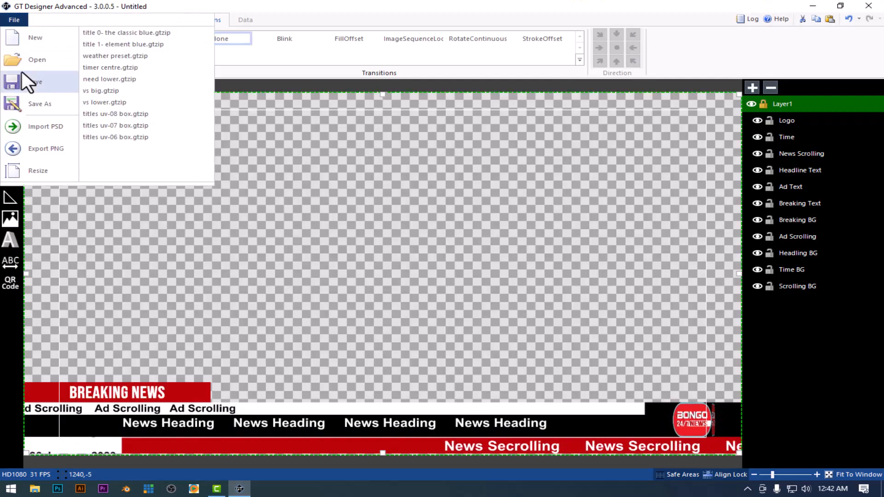
click(28, 82)
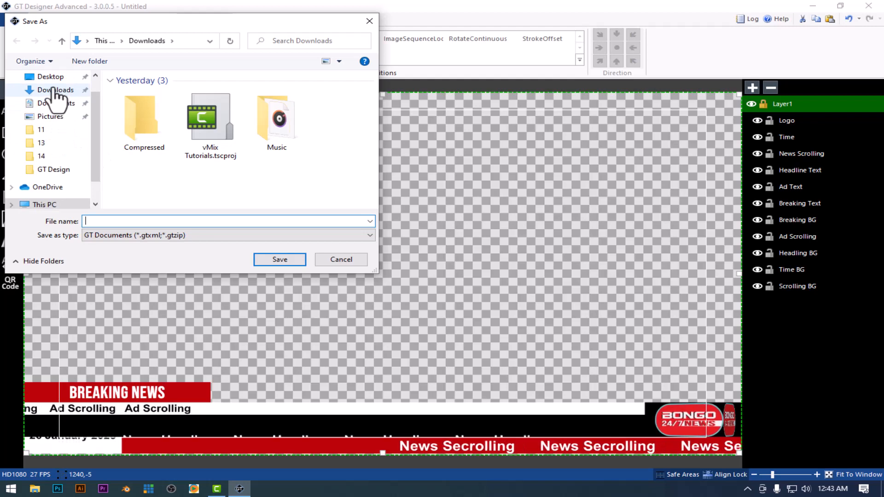
click(54, 90)
click(130, 225)
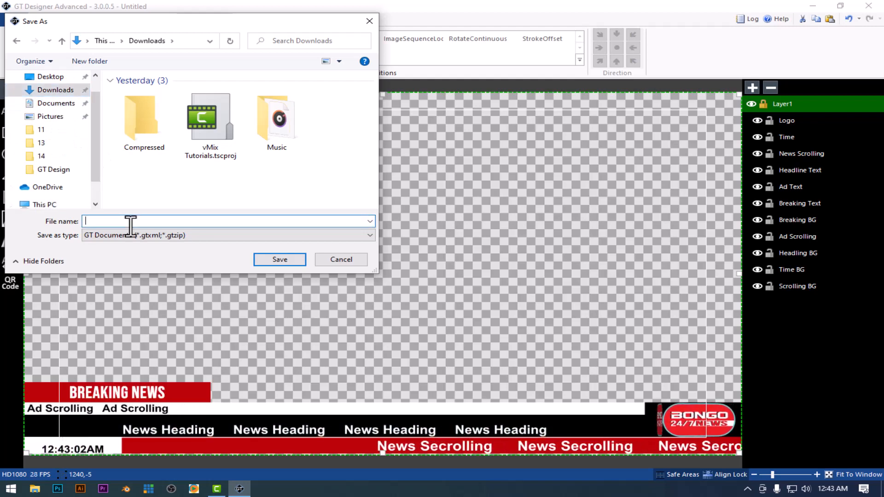
text(TV News Scr)
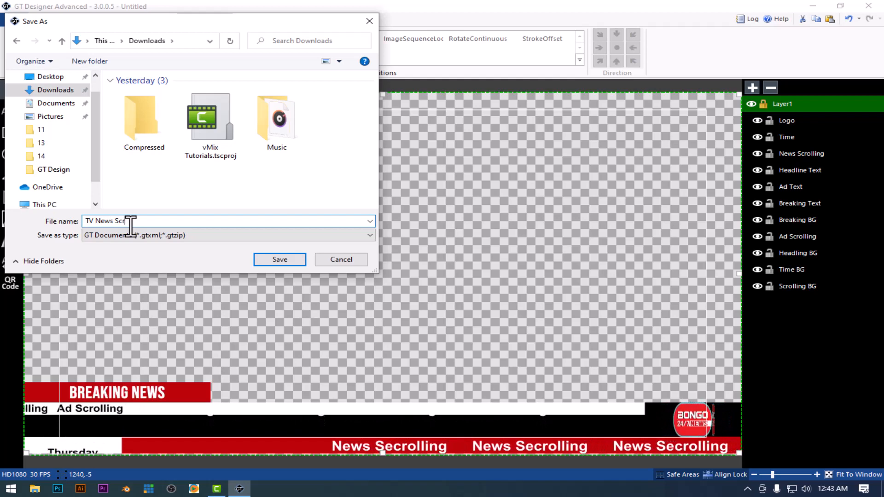
text(olling)
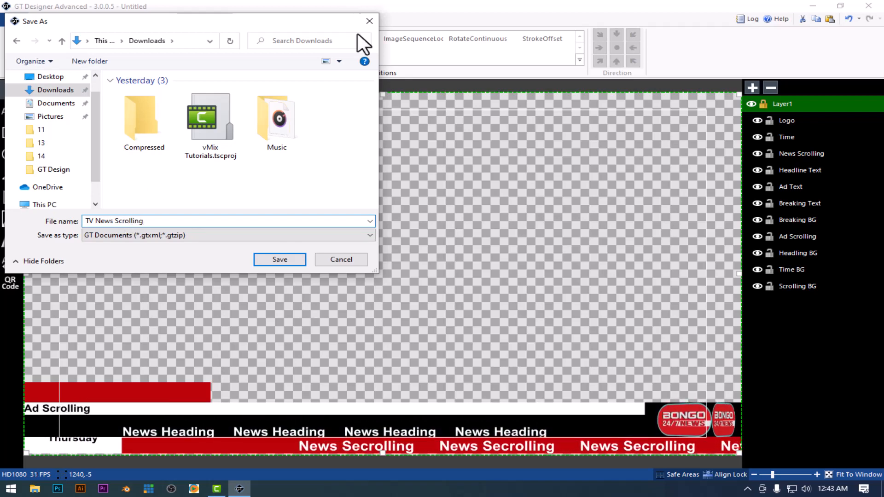
click(279, 260)
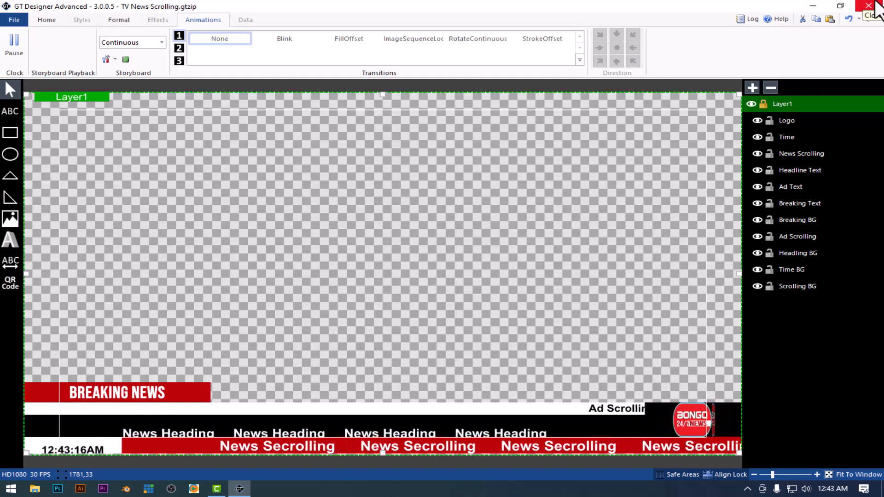
click(874, 6)
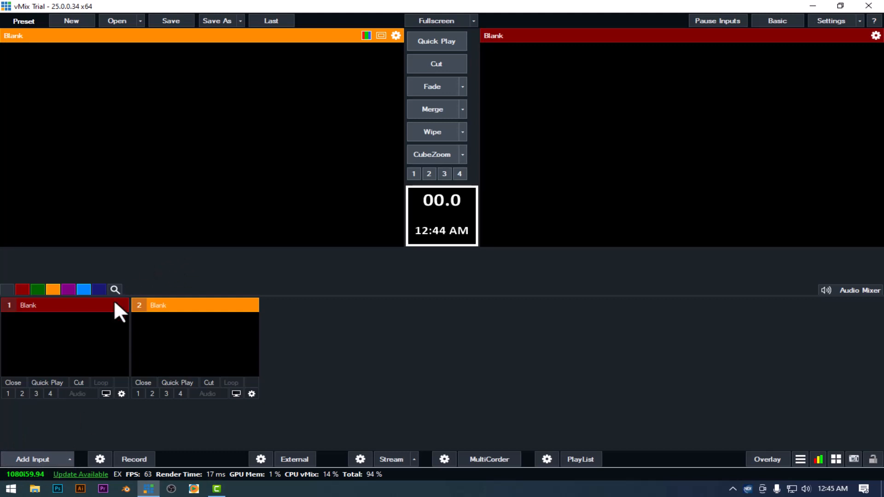
- Add the News - 26069 video from the Virtual Set Background folder on drive E: as a video input
click(56, 458)
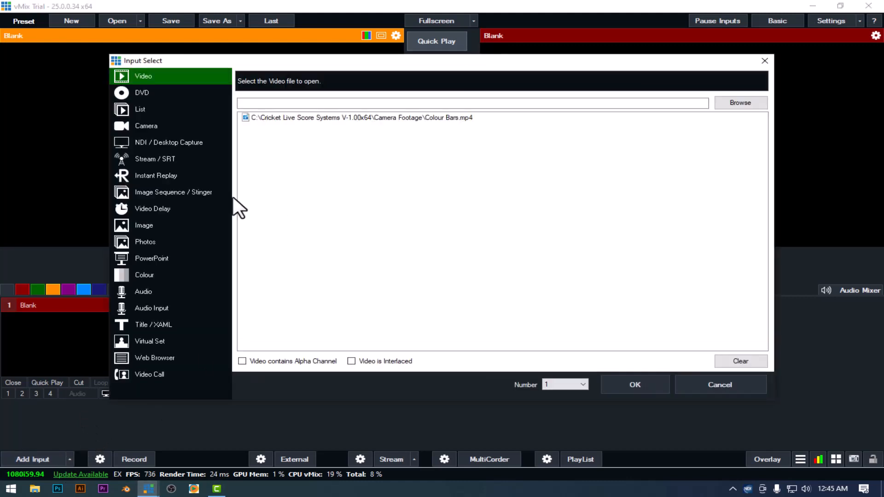
click(755, 105)
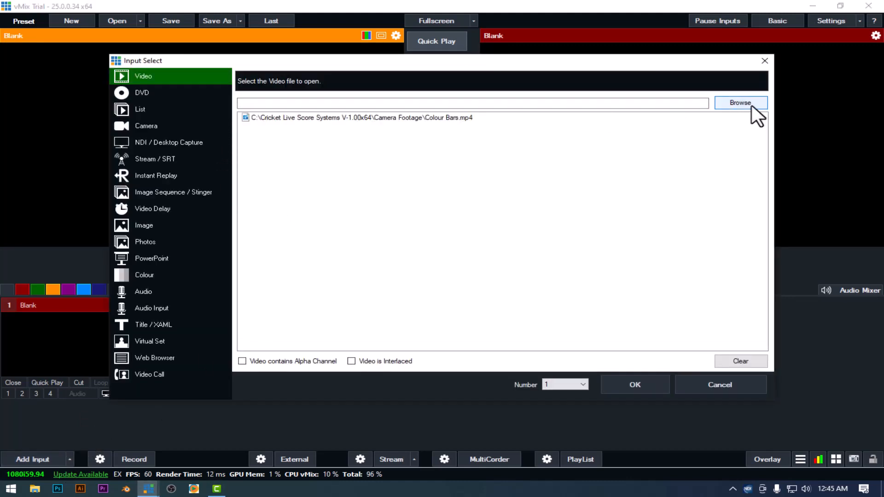
click(165, 181)
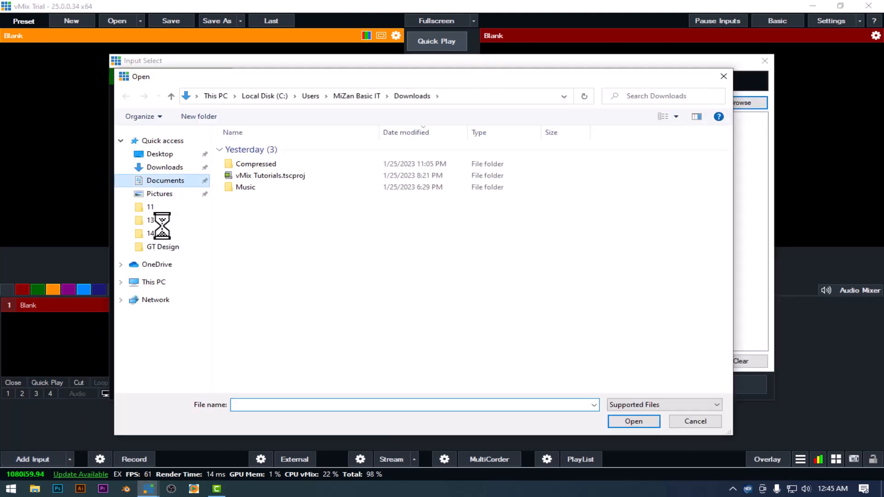
click(162, 282)
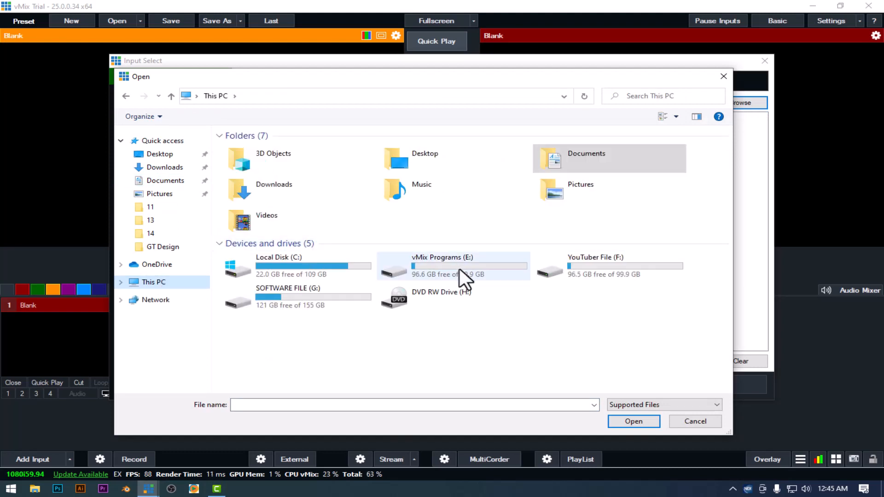
click(460, 268)
double_click(459, 268)
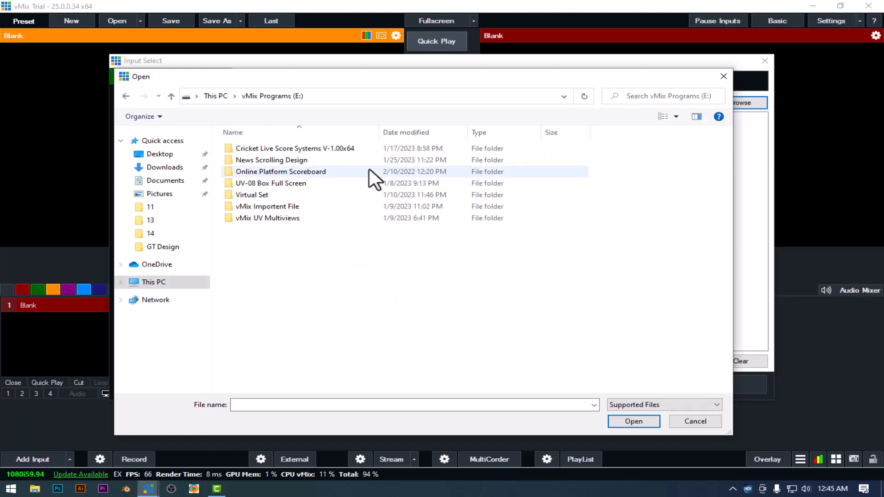
double_click(276, 196)
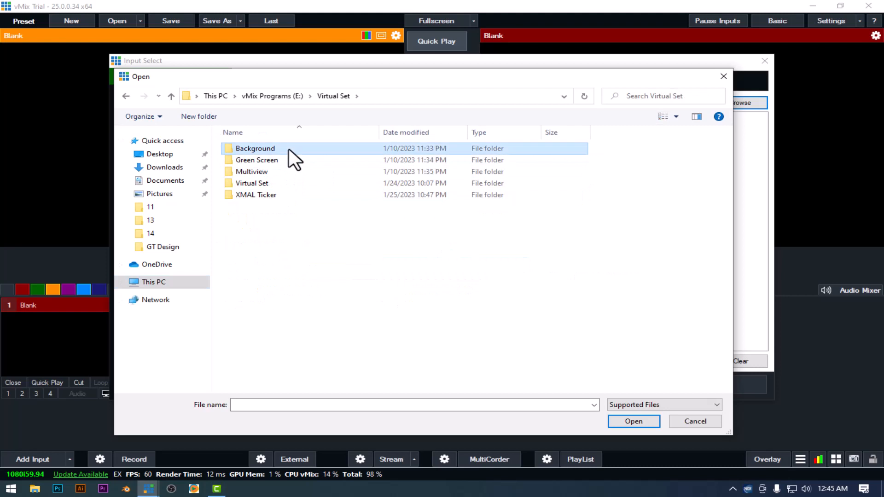
double_click(289, 148)
click(332, 167)
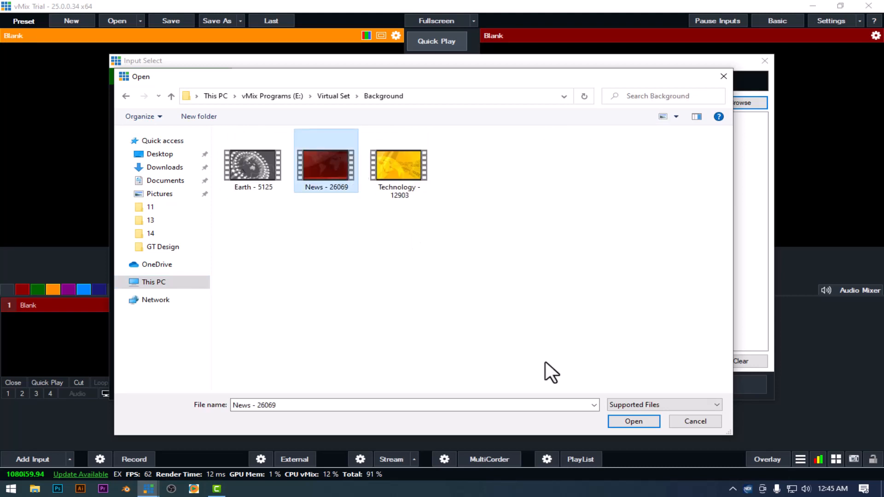
click(623, 416)
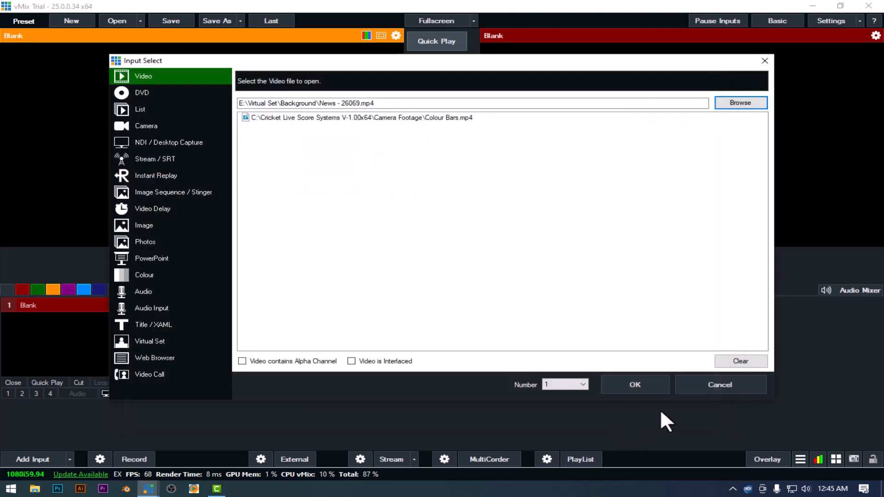
click(633, 385)
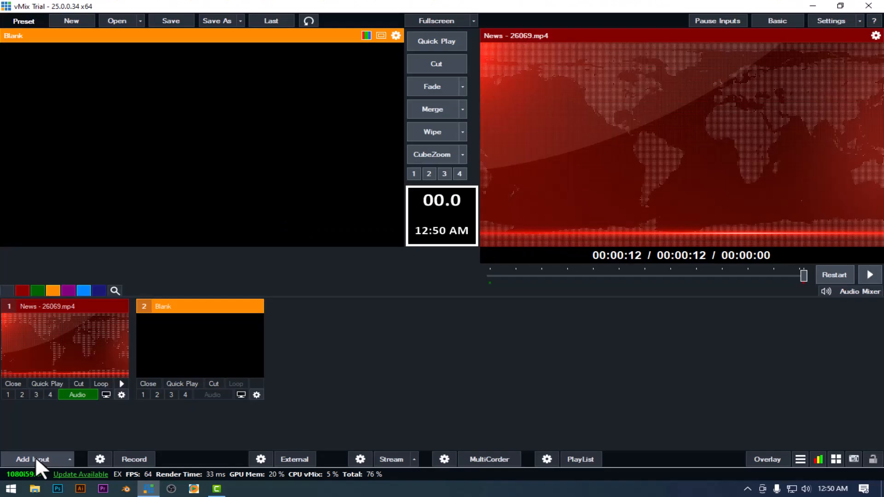
- Add the recent tv news scrolling title as input 2, close its Title Editor, and show it on overlay channel 1
click(35, 458)
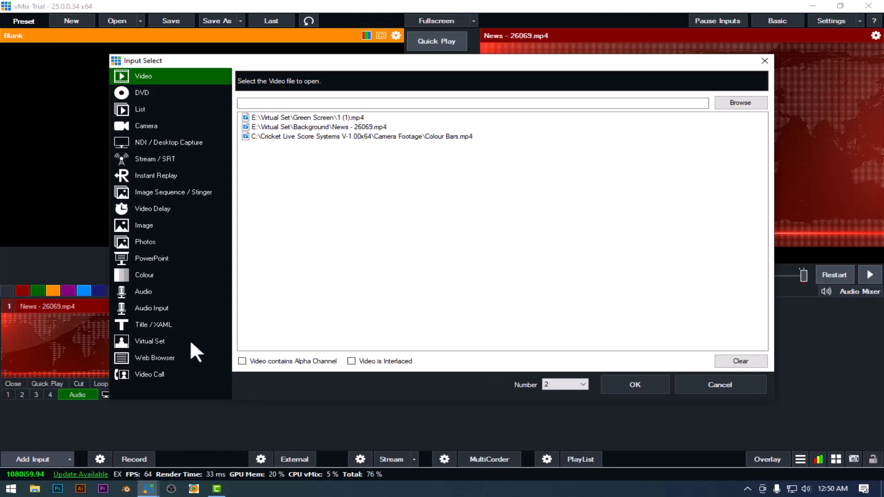
click(150, 322)
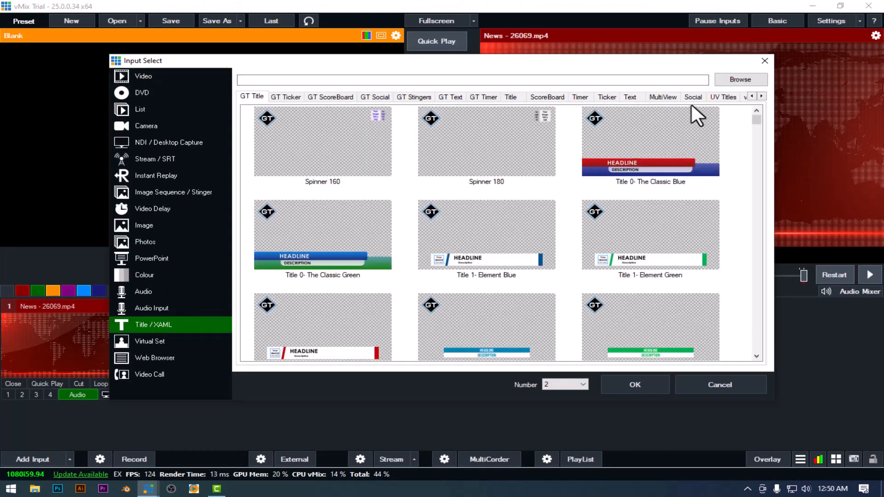
click(725, 98)
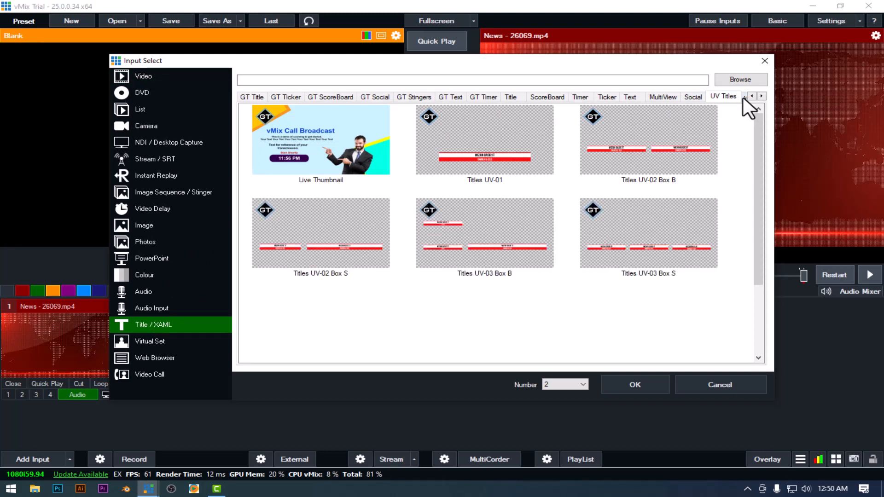
click(743, 97)
click(743, 98)
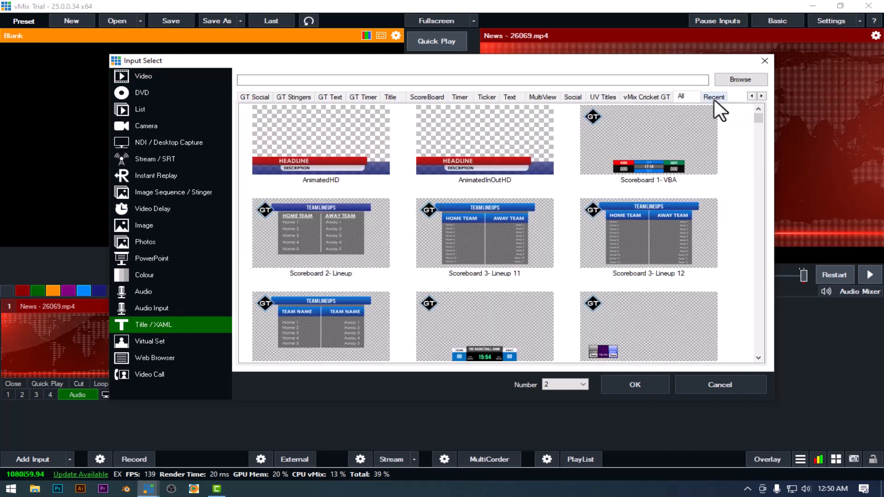
click(714, 98)
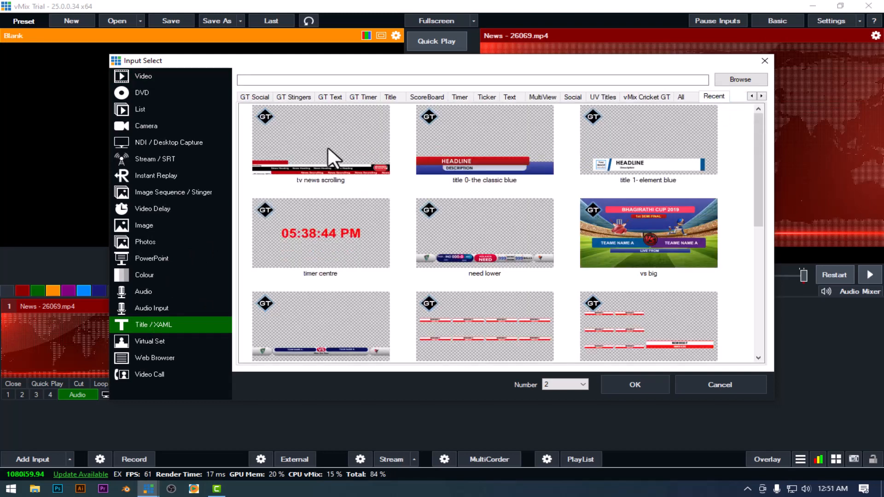
click(328, 145)
click(640, 390)
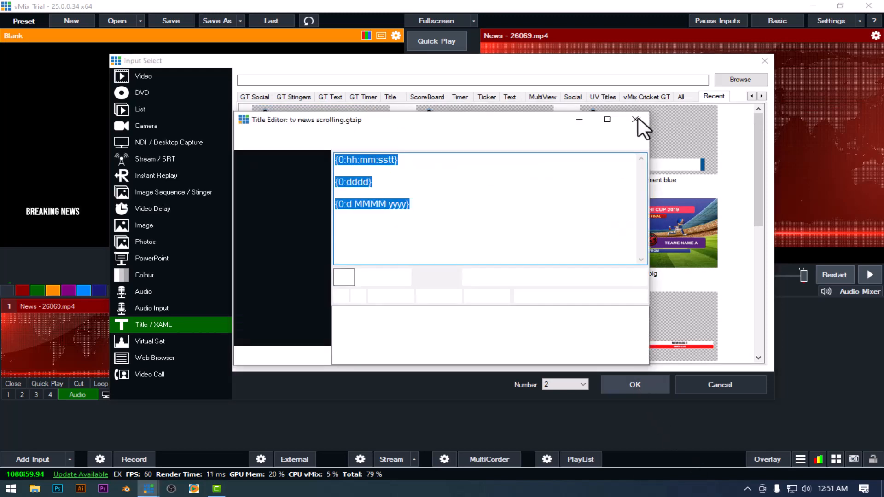
click(636, 119)
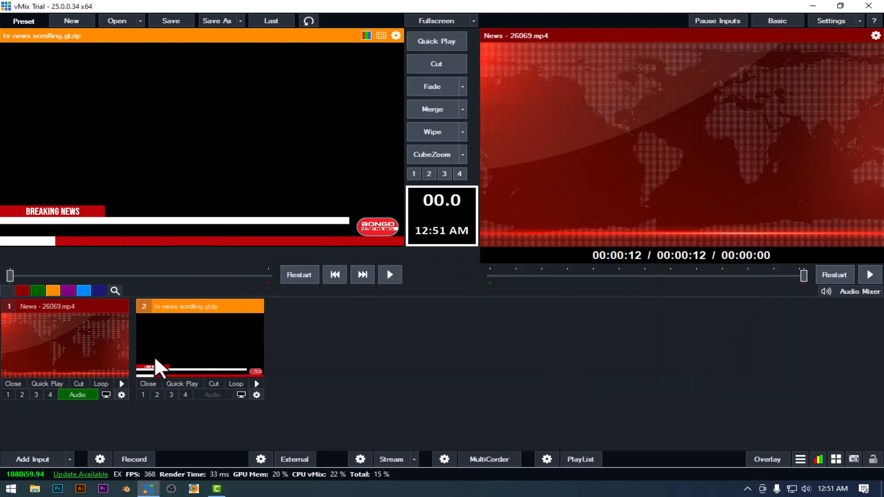
click(142, 393)
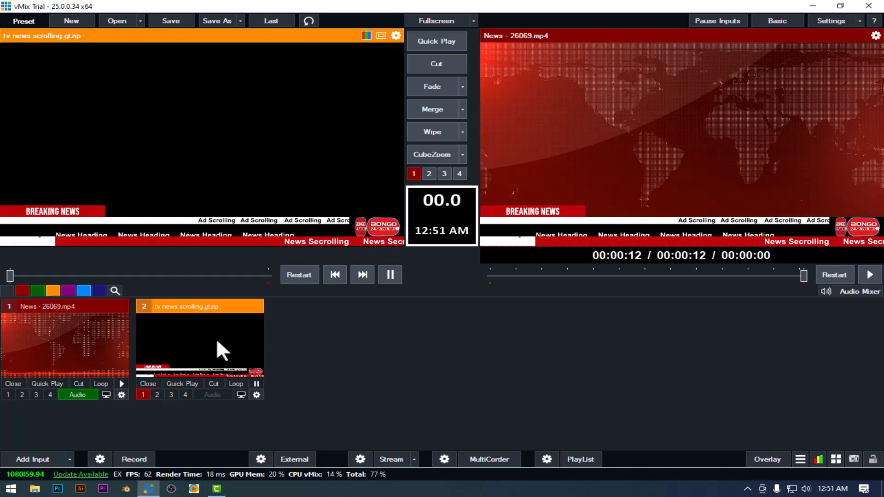
- Open the tv news scrolling title for editing and examine its Time, News Scrolling, Headline, Ad and Breaking text fields
right_click(176, 327)
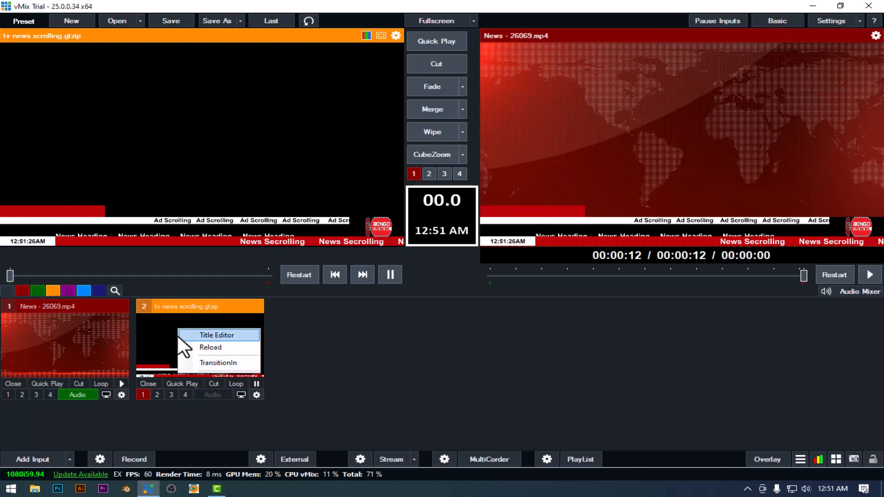
click(217, 336)
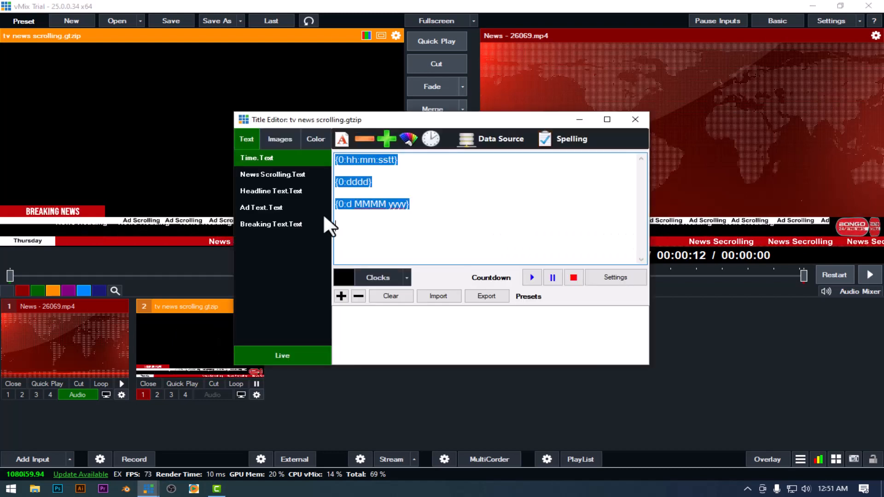
click(366, 168)
click(303, 175)
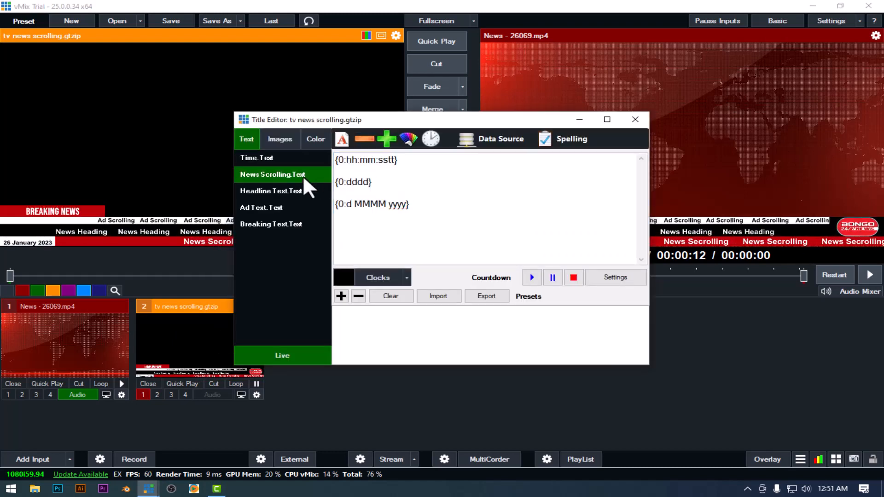
drag(465, 171, 330, 142)
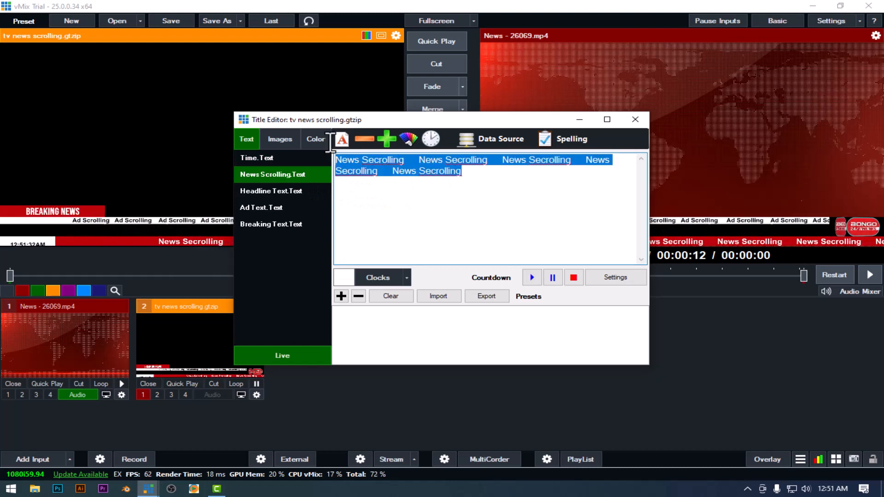
click(270, 191)
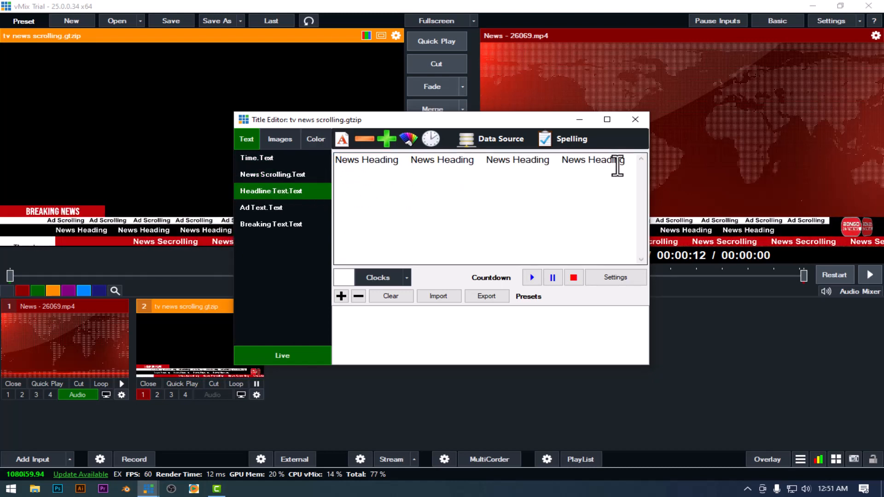
click(283, 208)
click(277, 223)
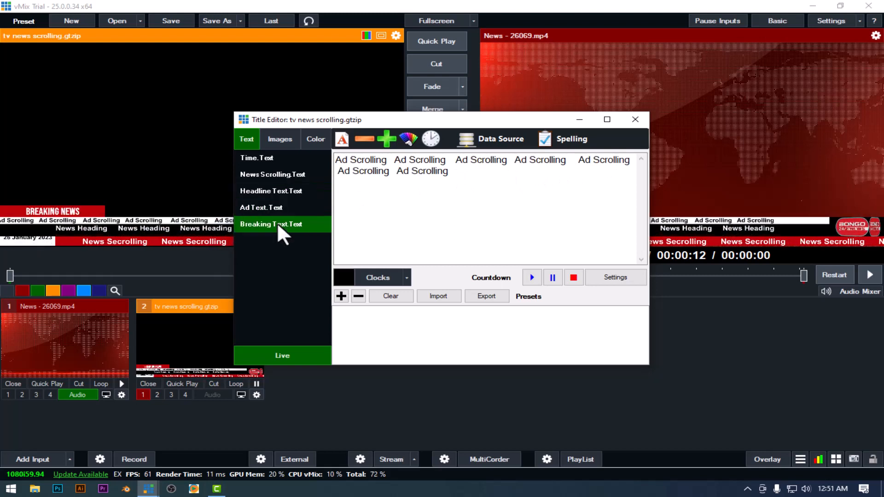
click(394, 159)
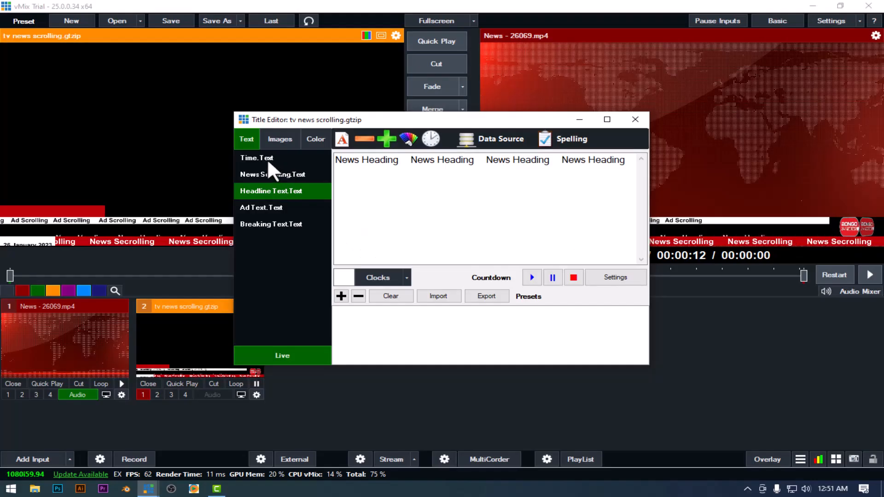
click(267, 159)
click(269, 174)
click(269, 189)
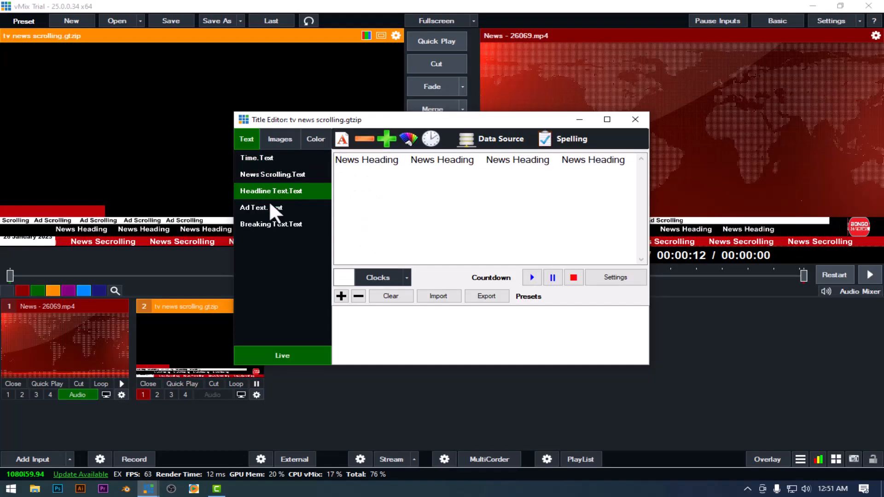
click(269, 207)
click(269, 224)
click(269, 158)
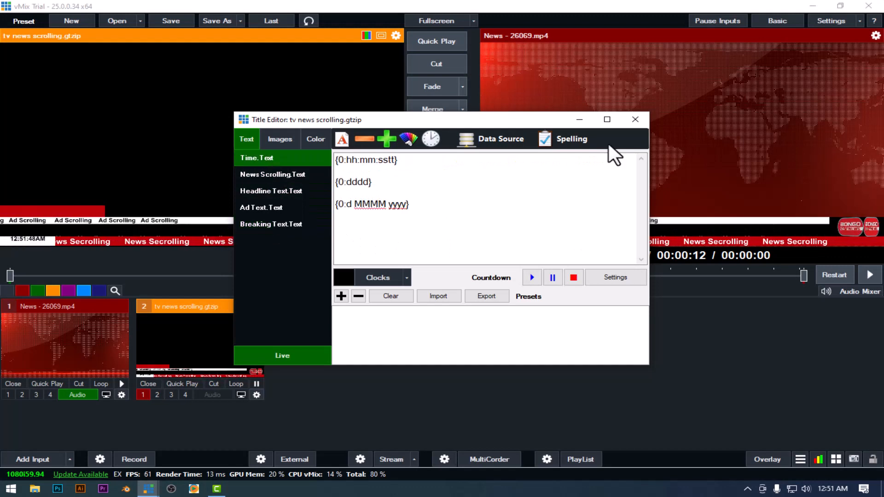